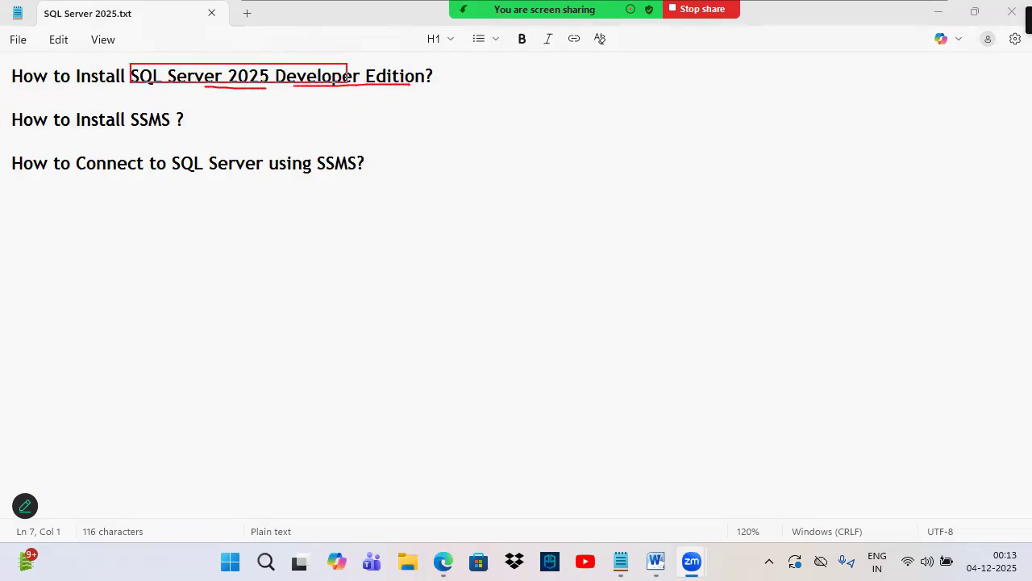
- Mark the SQL Server 2025 Developer Edition and SSMS installation topics in the notes with red annotations
left_click_drag(334, 22, 340, 73)
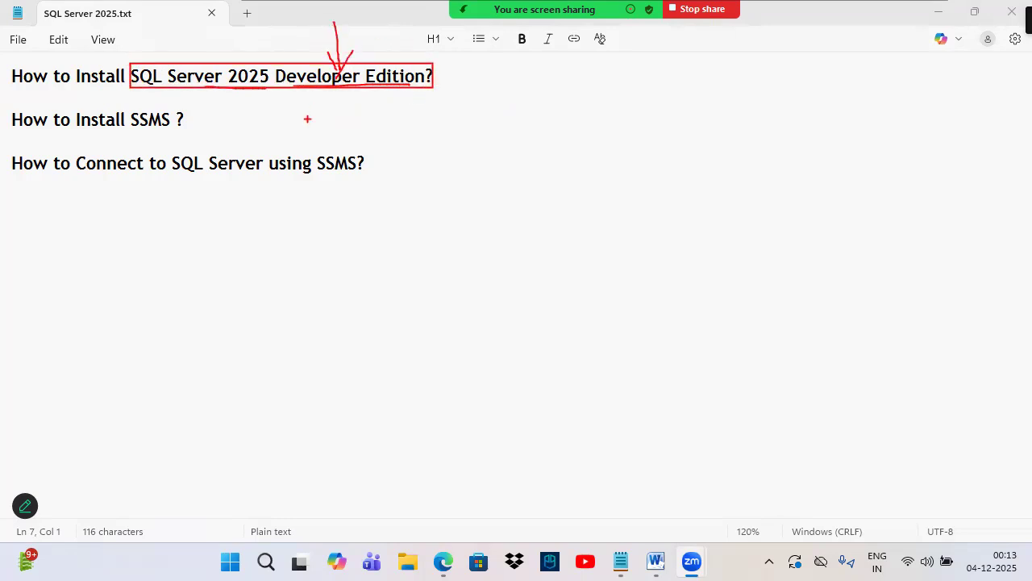
left_click_drag(134, 130, 176, 131)
mouse_move(184, 83)
left_mouse_down()
mouse_move(191, 99)
mouse_move(218, 56)
left_mouse_up()
left_click_drag(21, 132, 179, 133)
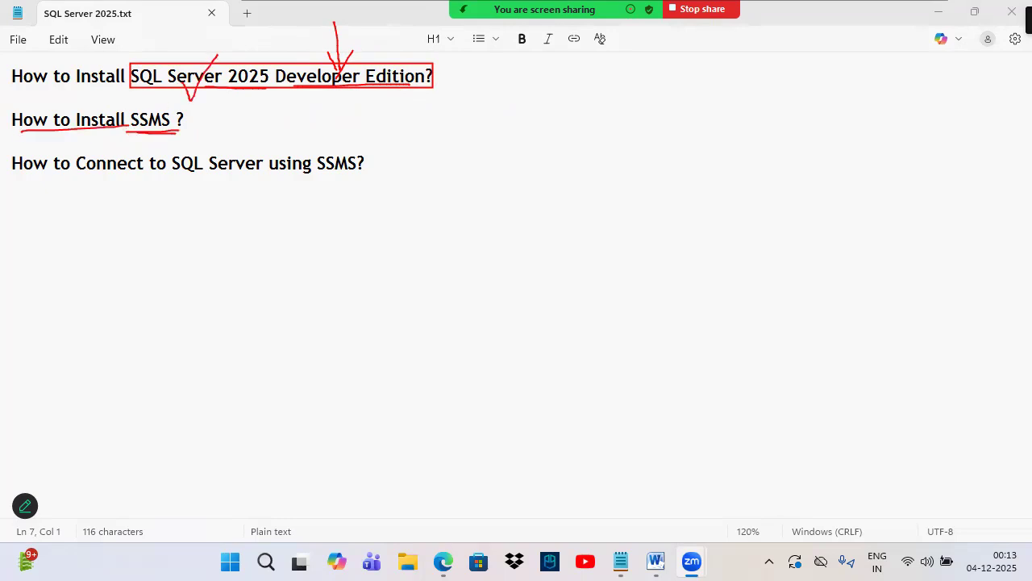
left_click_drag(8, 110, 189, 138)
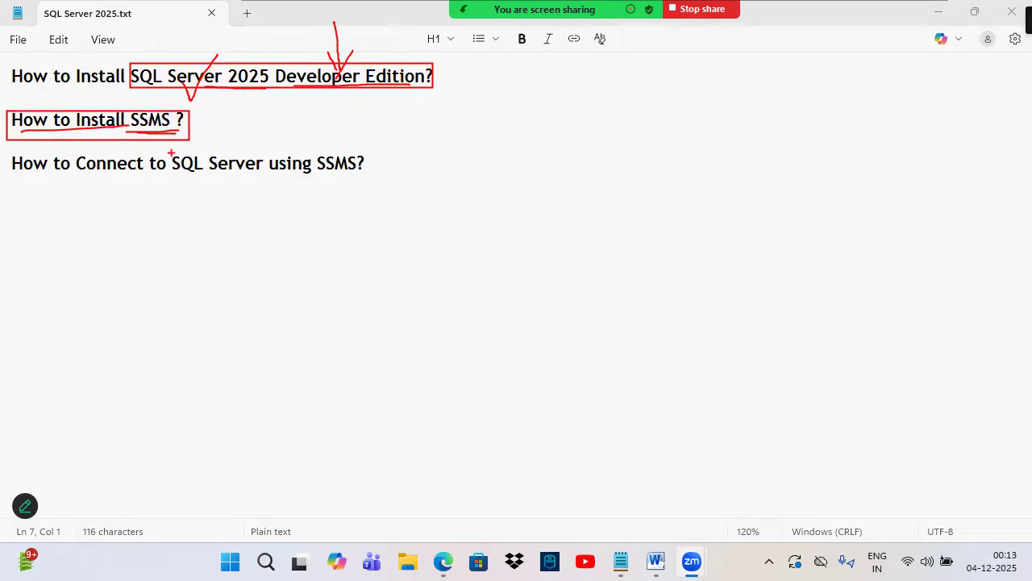
- Switch to the SSMS document in Word and annotate the SSMS definition and the SSMS-to-SQL Server diagram in red
left_click(656, 561)
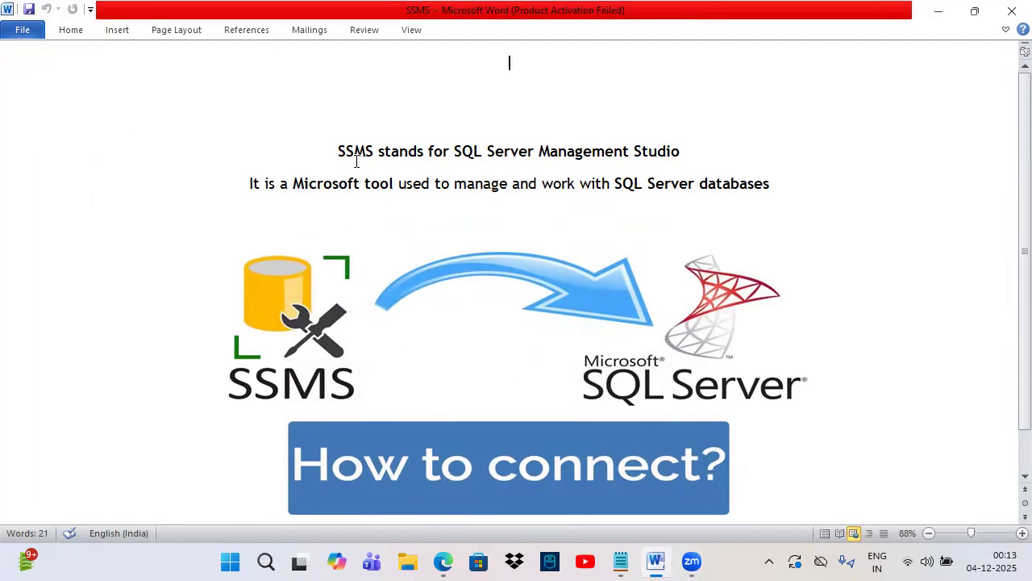
left_click_drag(338, 160, 693, 168)
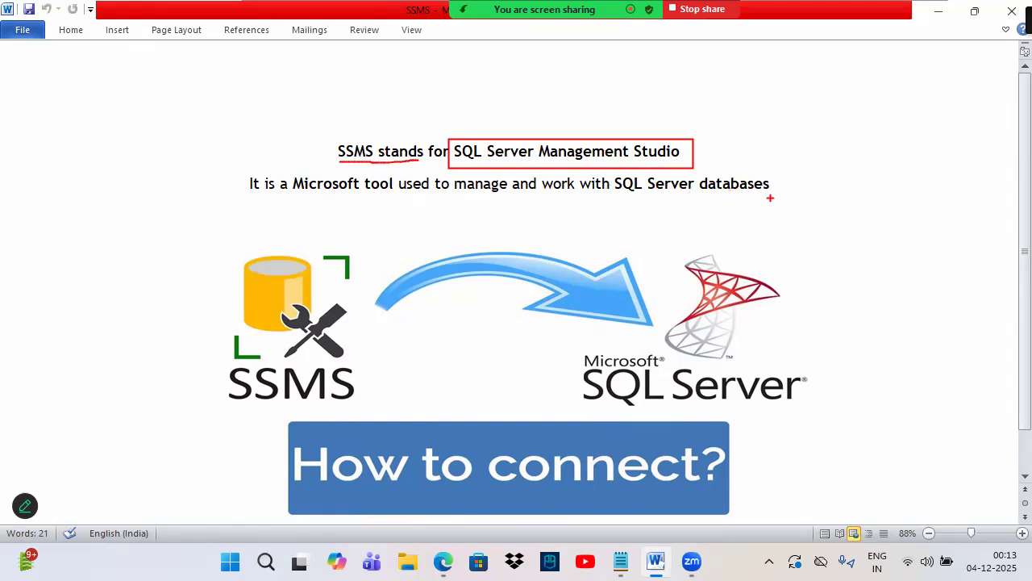
left_click_drag(568, 249, 856, 416)
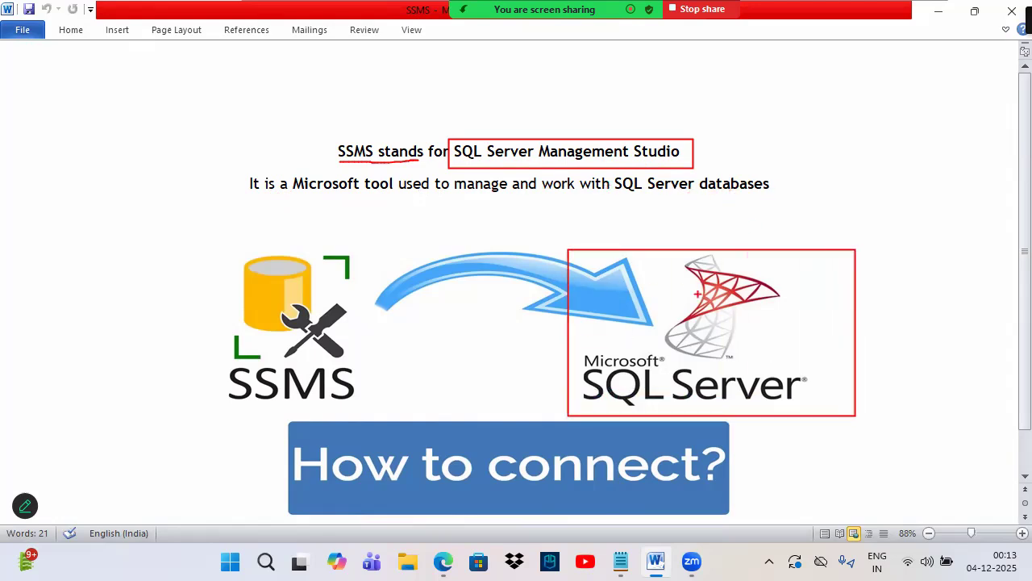
left_click_drag(627, 216, 672, 287)
left_click_drag(216, 250, 377, 406)
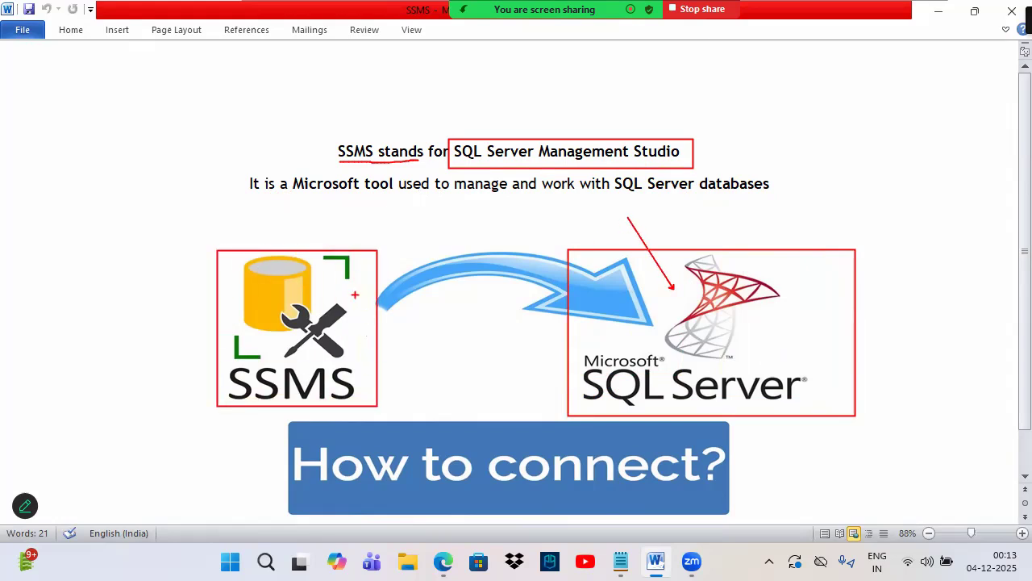
mouse_move(321, 252)
left_mouse_down()
mouse_move(565, 239)
mouse_move(655, 281)
mouse_move(629, 310)
left_mouse_up()
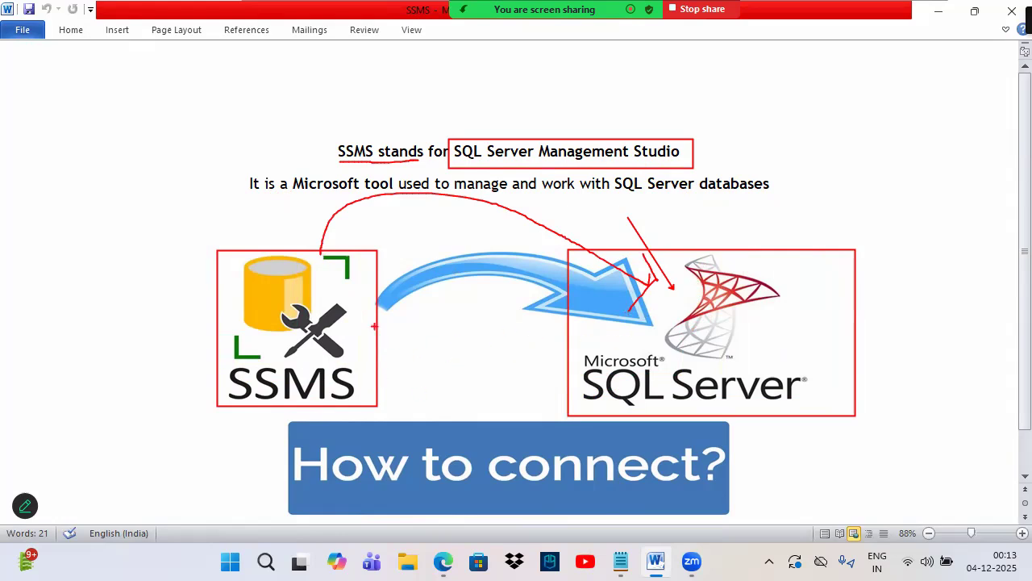
- Return to the SQL Server 2025 notes in Notepad and underline the installation and connection topics in red
left_click(620, 561)
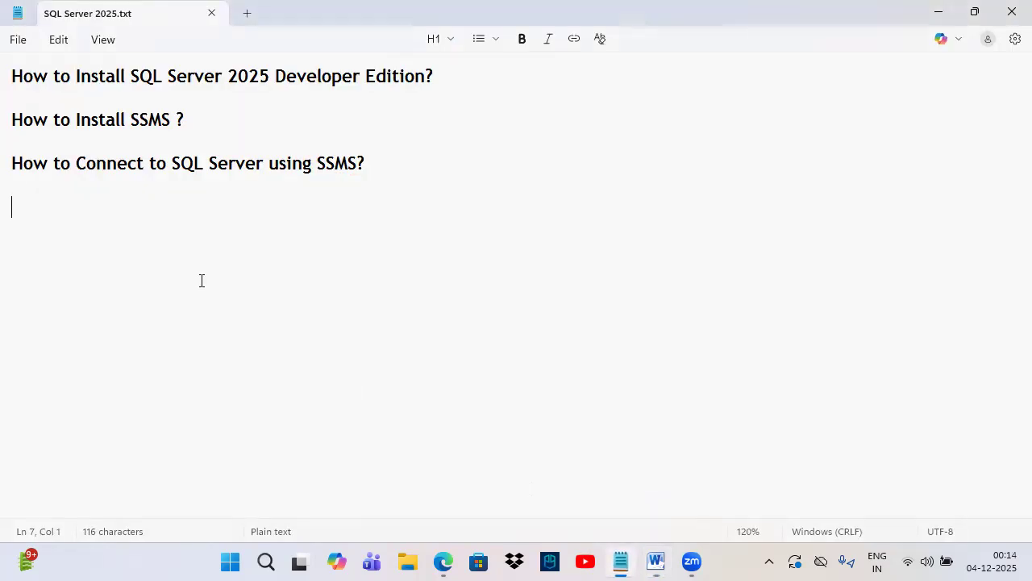
left_click_drag(131, 78, 262, 79)
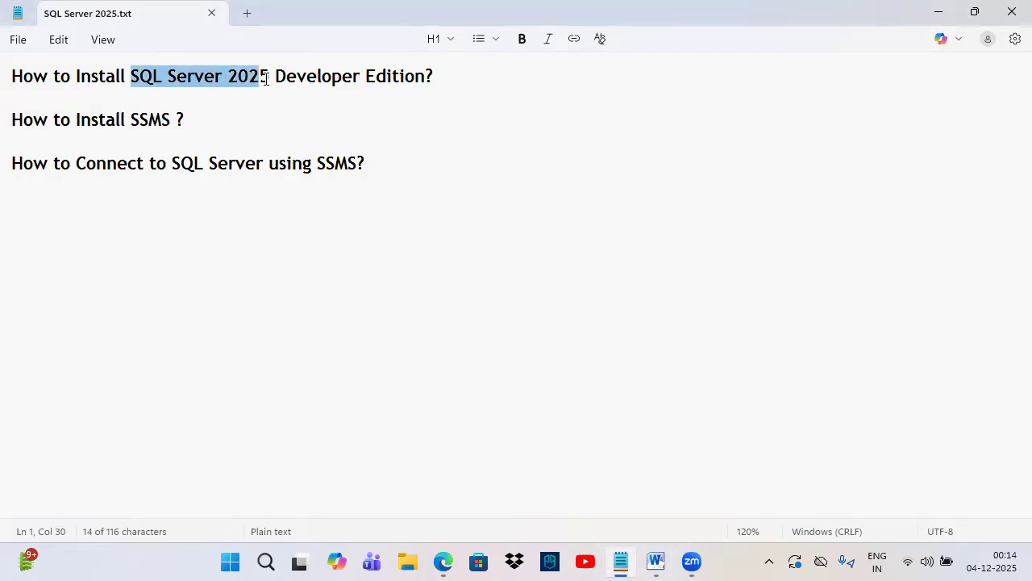
left_click_drag(159, 88, 259, 86)
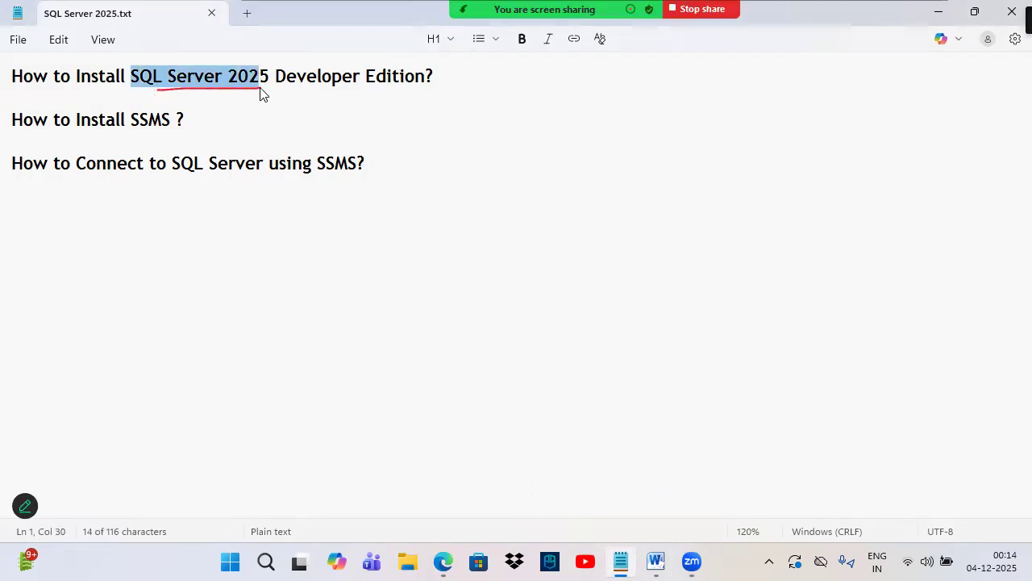
left_click_drag(137, 129, 180, 133)
left_click(126, 177)
left_click_drag(93, 175, 373, 179)
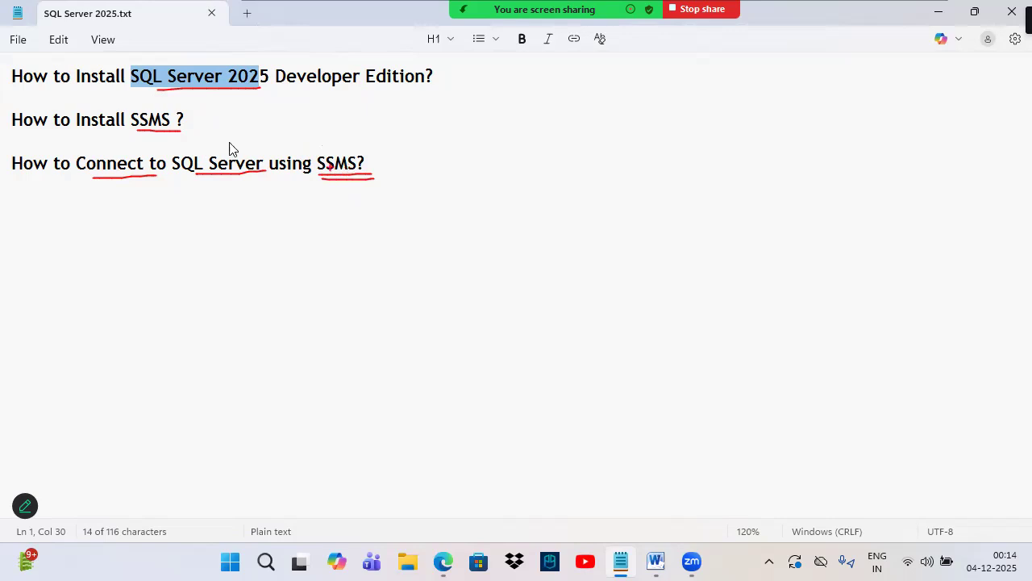
key("Escape")
left_click(134, 79)
left_click(218, 76)
left_click_drag(127, 77, 243, 76)
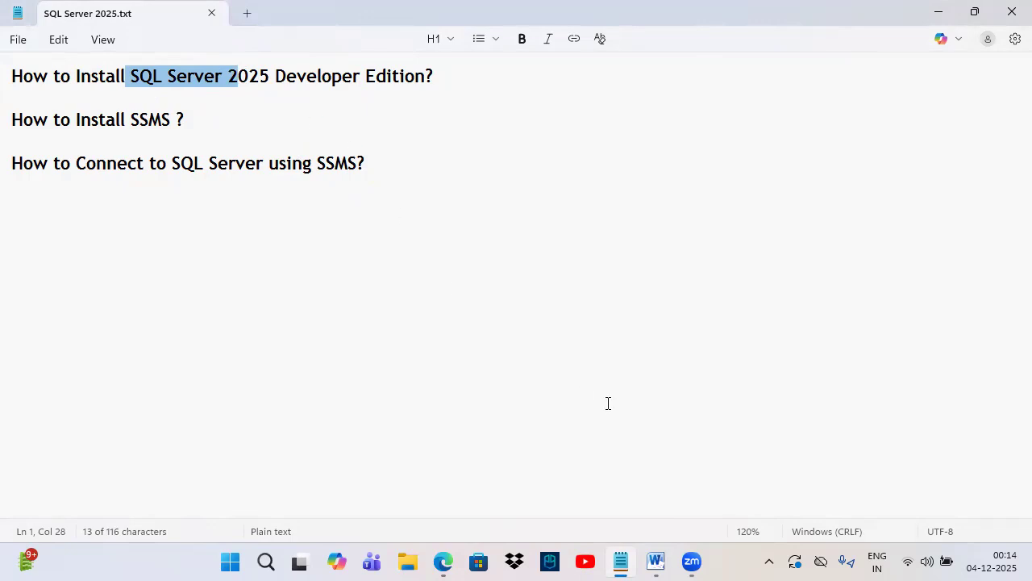
- Switch to Microsoft Edge and search Google for "SQL Server Download"
left_click(443, 561)
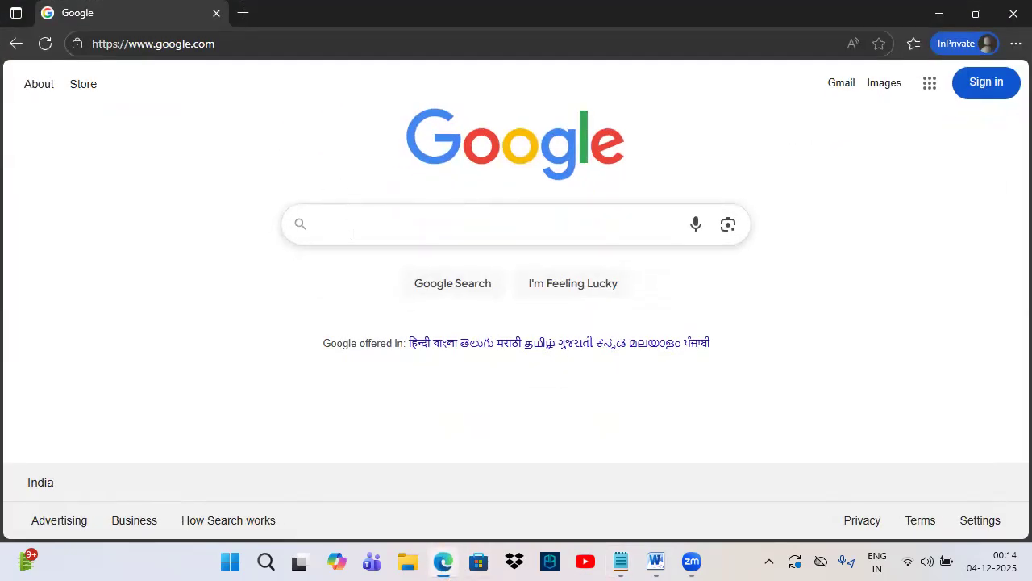
type("SQL")
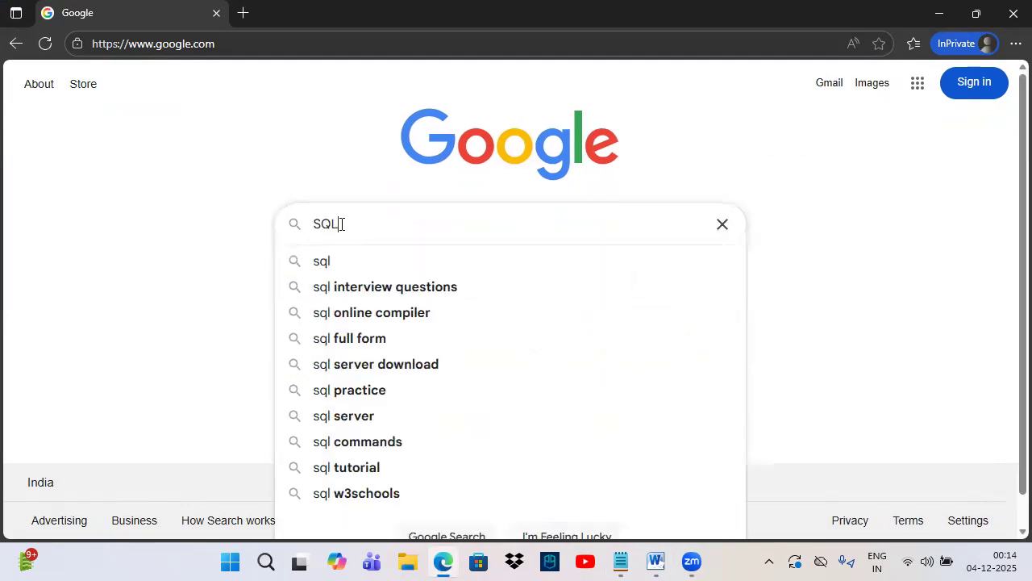
type(" Se")
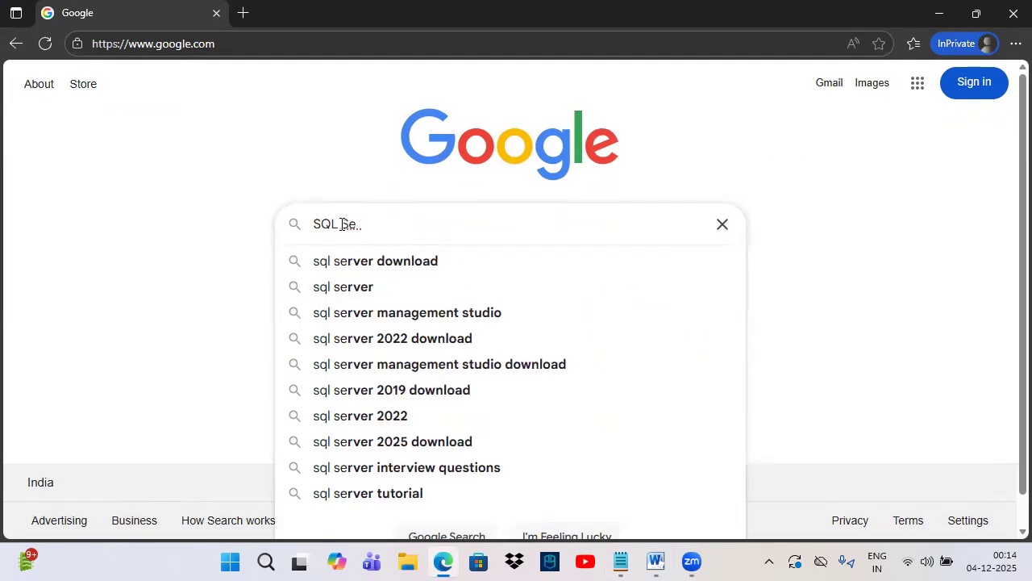
type("rver Download")
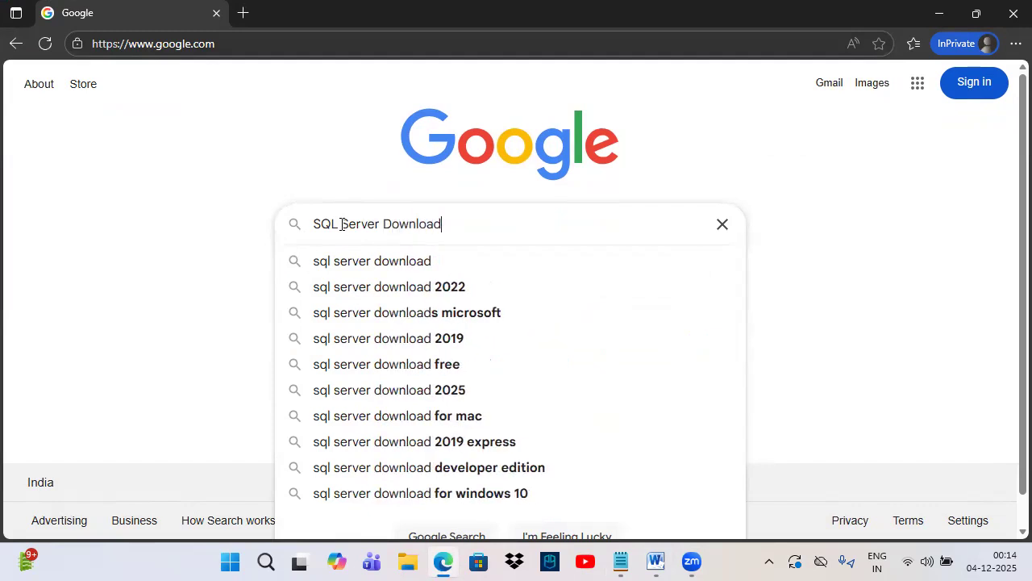
key("Return")
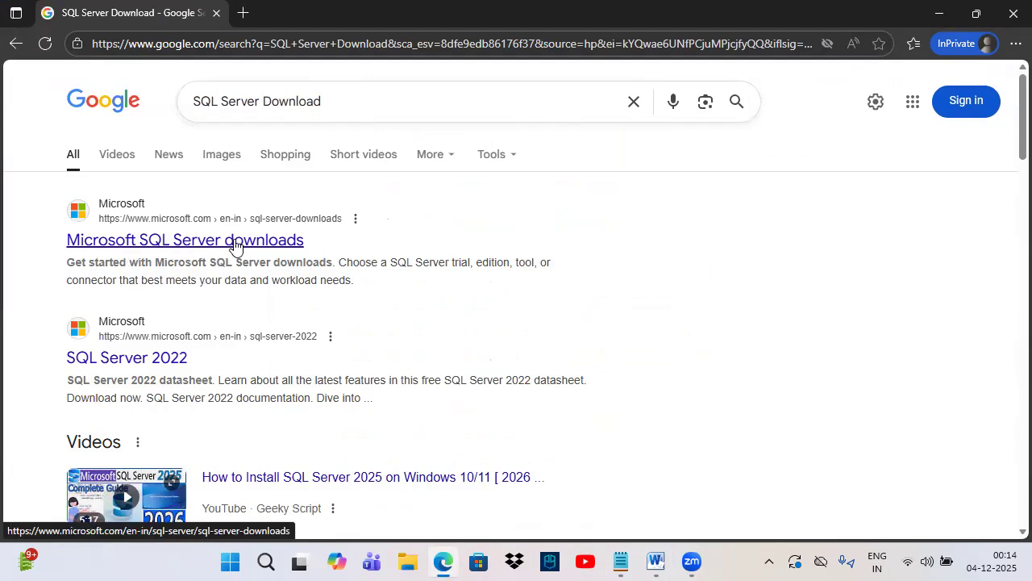
- Open the Microsoft SQL Server downloads search result in a new tab and show that page
right_click(272, 242)
left_click(307, 251)
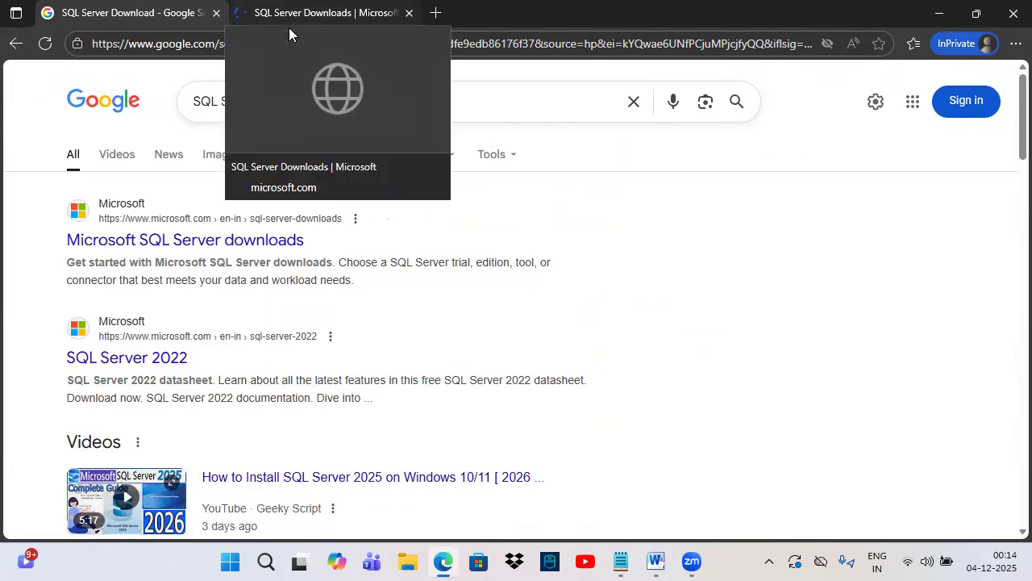
left_click(289, 26)
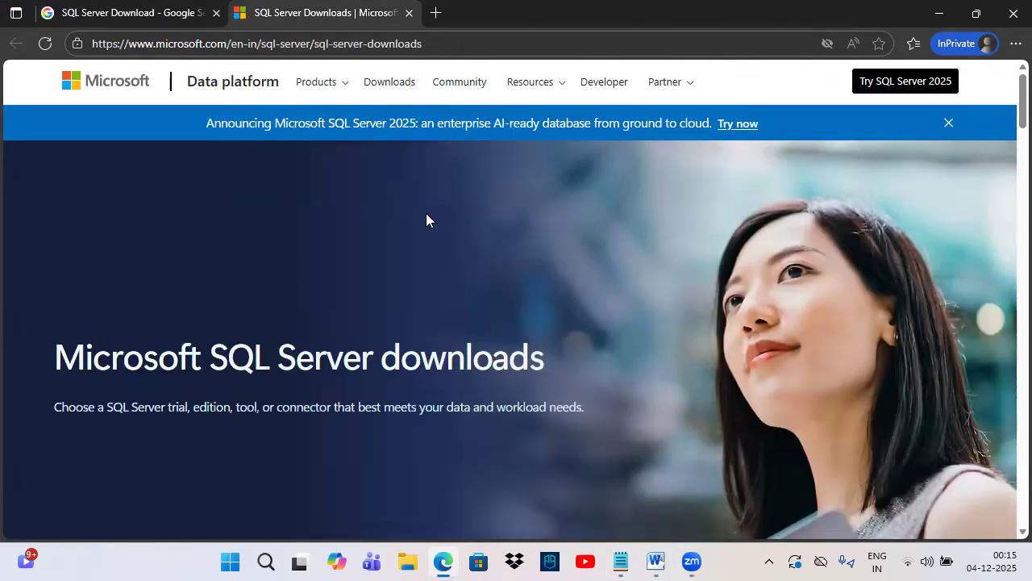
- Download the free SQL Server 2025 Developer edition installer from the Microsoft downloads page
scroll(426, 213, "down", 5)
scroll(379, 266, "down", 5)
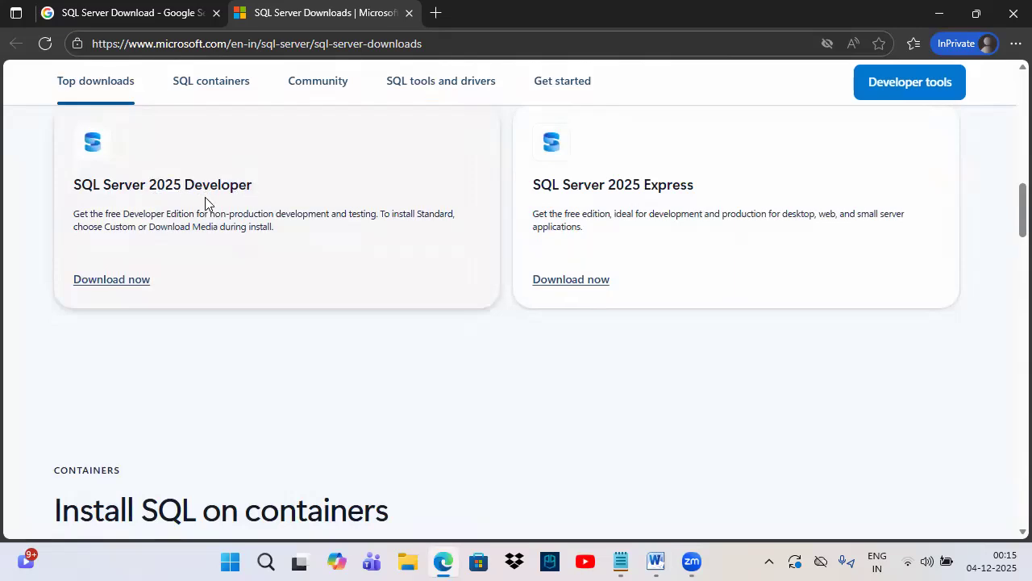
left_click_drag(107, 214, 129, 214)
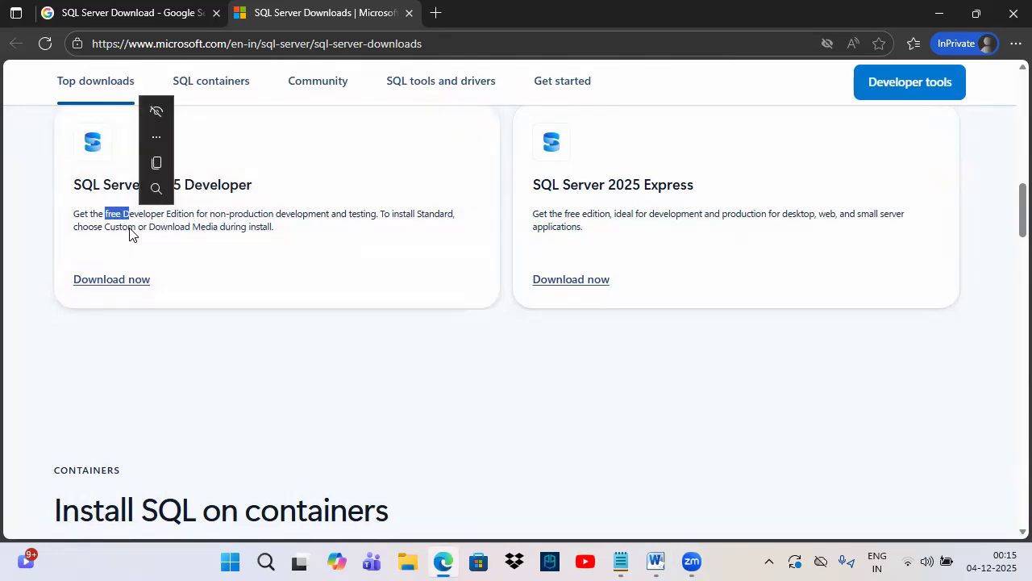
left_click_drag(81, 185, 247, 185)
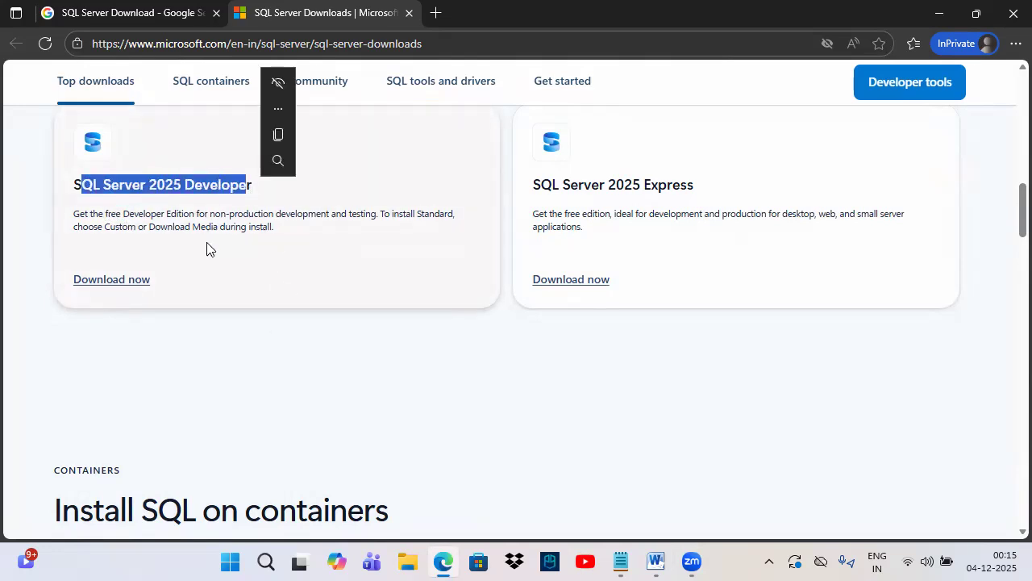
left_click(117, 282)
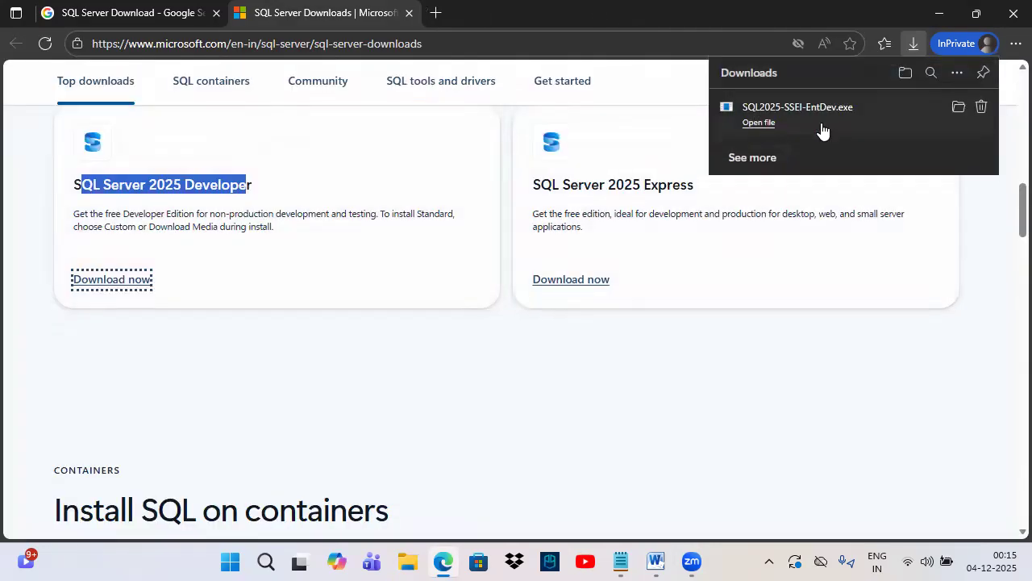
- Run the SQL2025-SSEI-EntDev installer from the Downloads folder in File Explorer and clear the other windows from the desktop
left_click(418, 556)
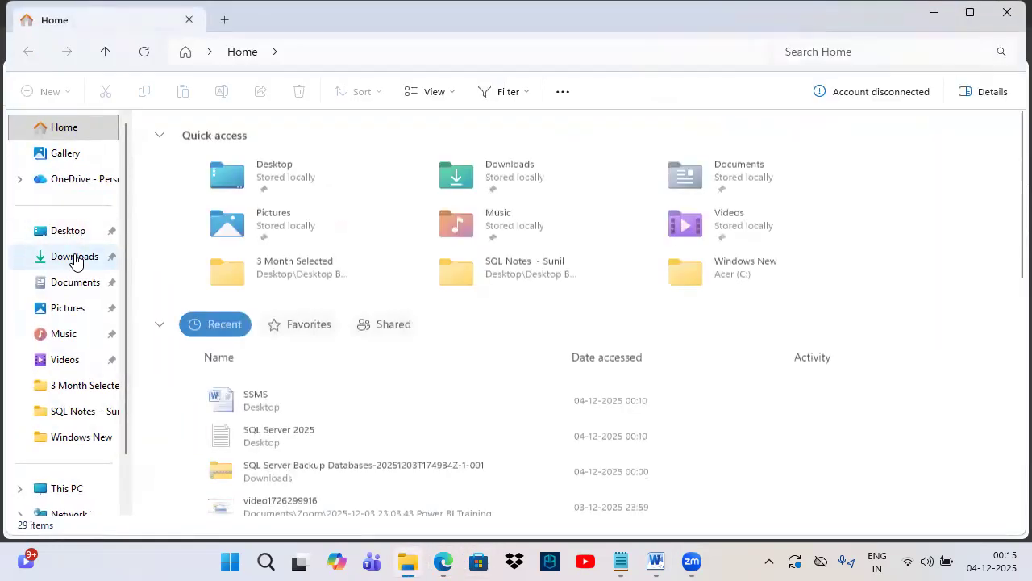
left_click(74, 259)
left_click(221, 173)
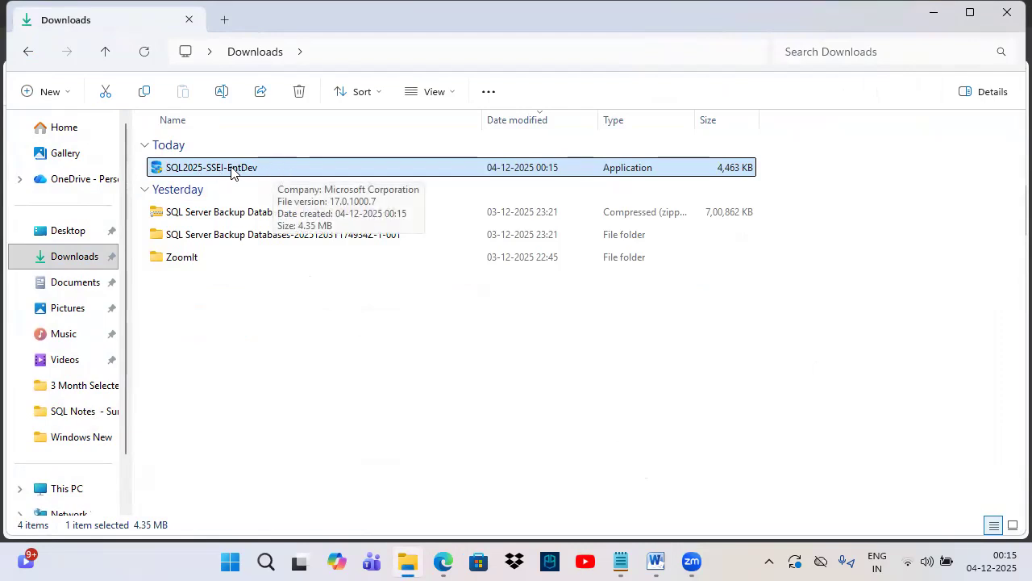
double_click(263, 169)
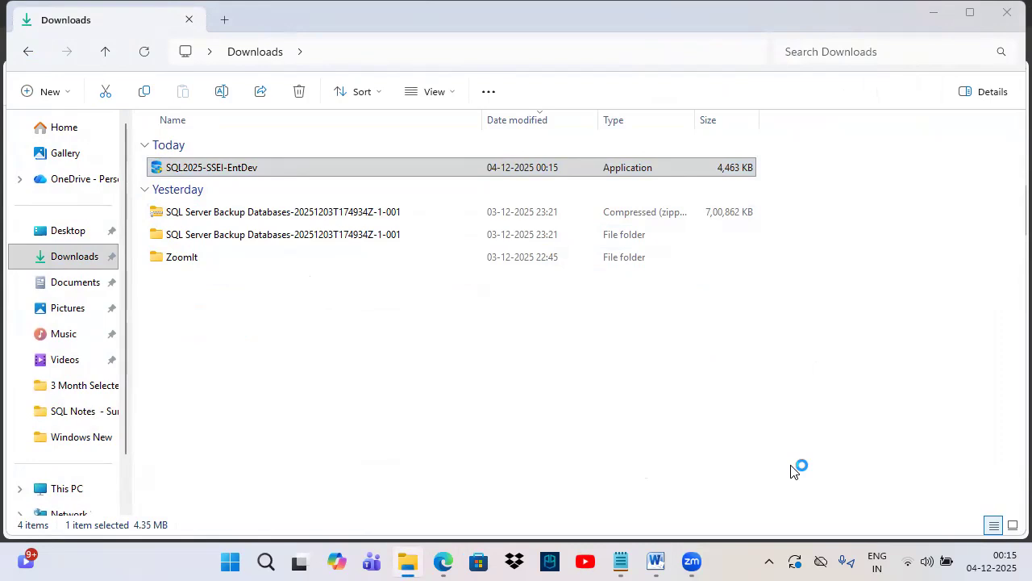
key("super+d")
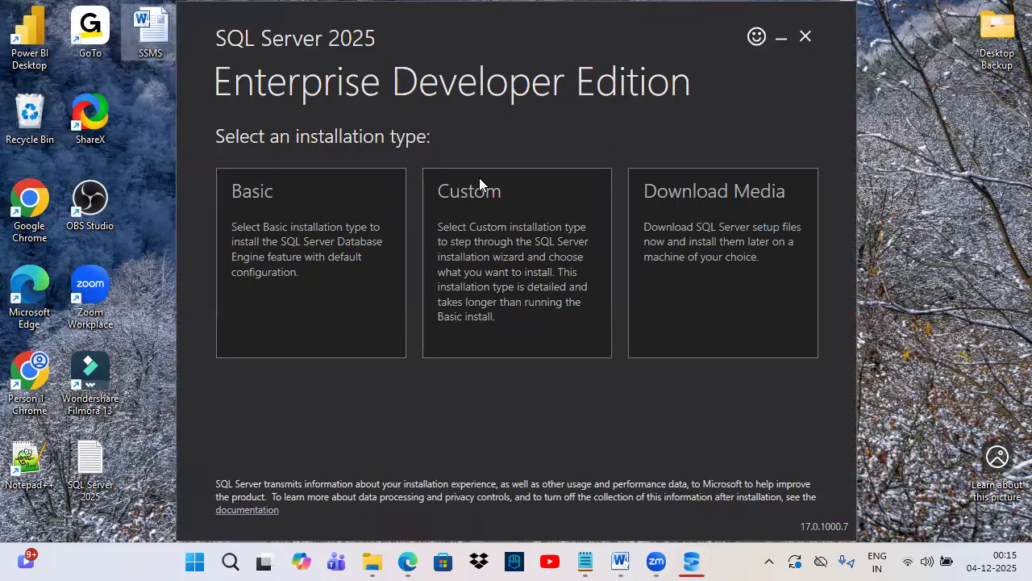
- Choose the Basic installation type and accept the Microsoft SQL Server license terms
left_click(265, 197)
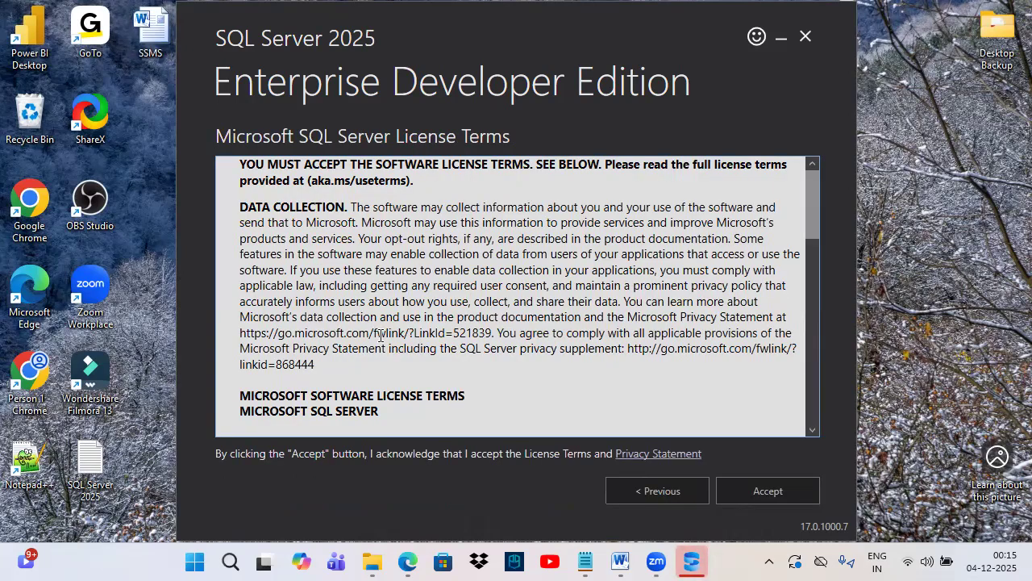
left_click(766, 492)
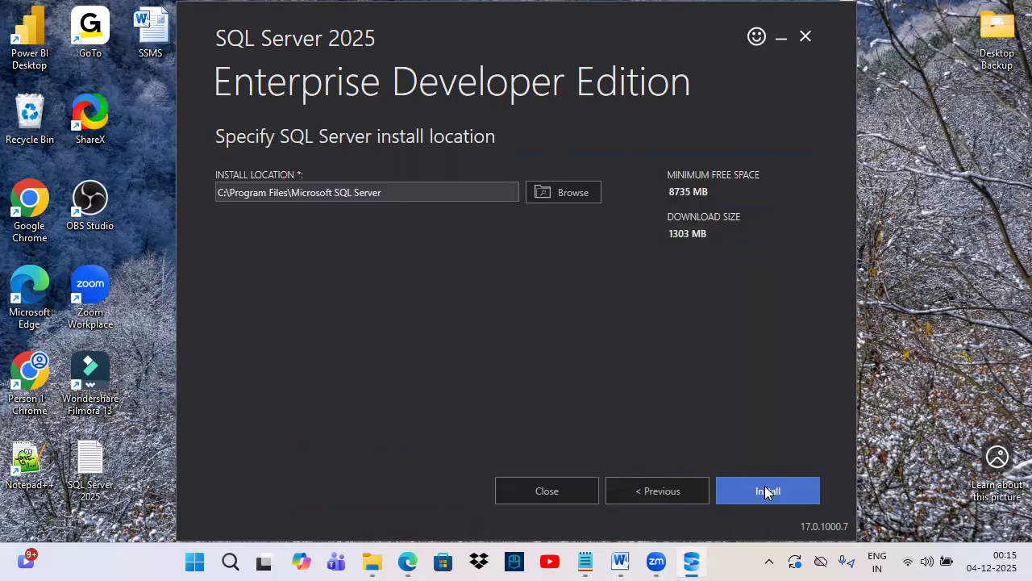
- Keep the install location C:\Program Files\Microsoft SQL Server and start the SQL Server 2025 installation
left_click_drag(229, 194, 392, 192)
left_click(292, 192)
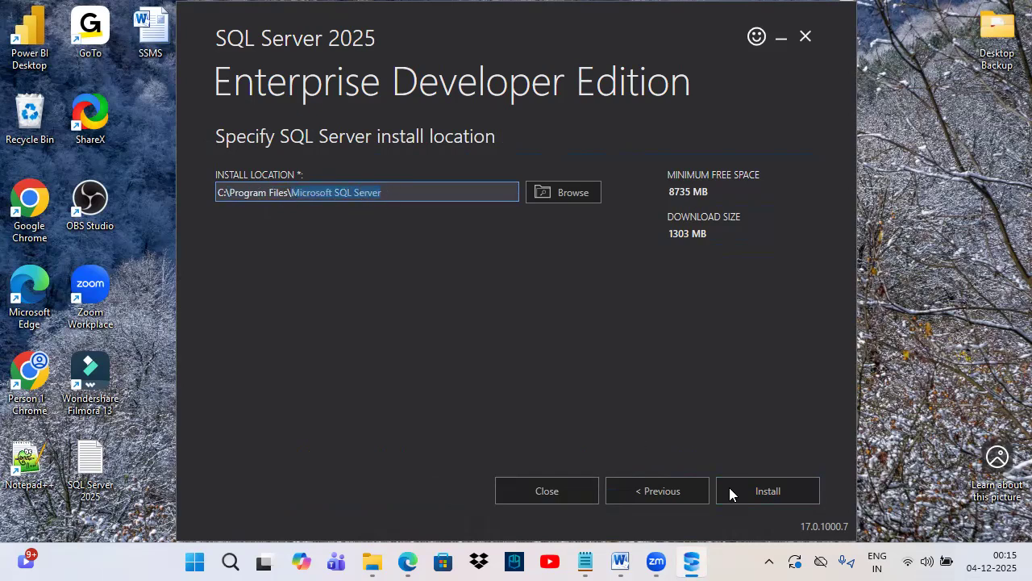
left_click(433, 192)
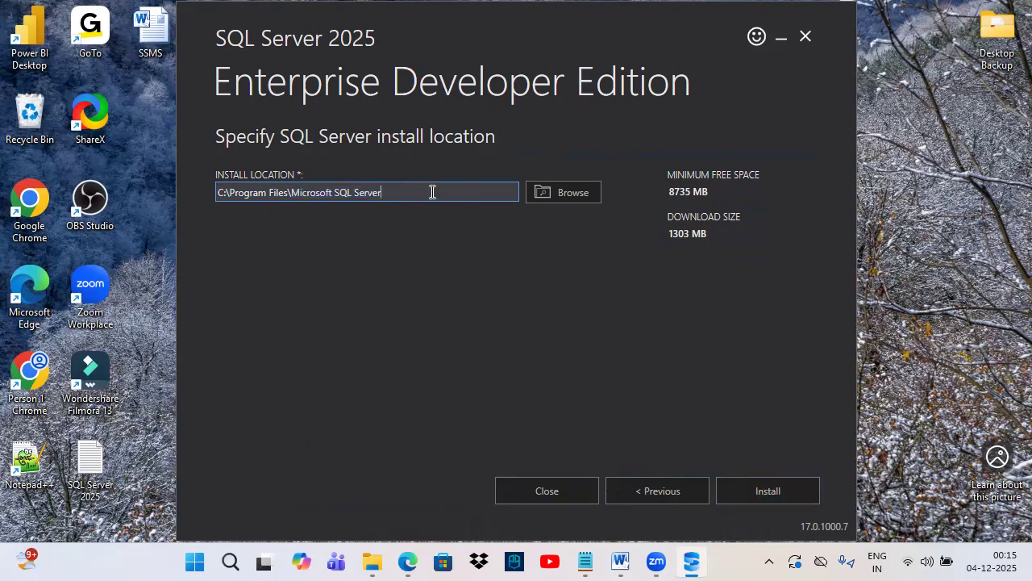
left_click(770, 491)
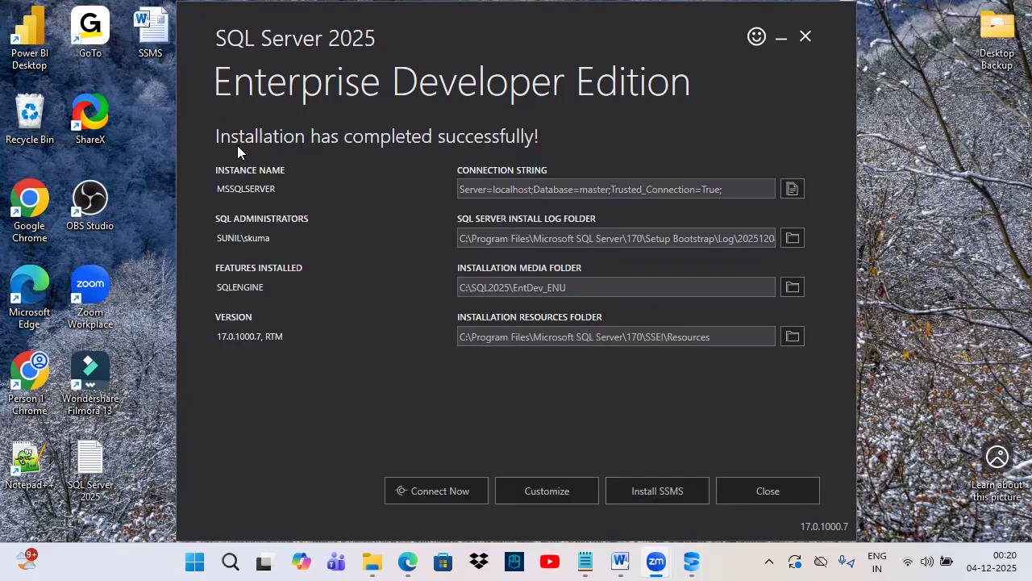
- Outline the installer's completion heading with a red rectangle, clear it, and switch back to the notes in Notepad
key("ctrl+2")
mouse_move(200, 113)
left_mouse_down()
mouse_move(310, 145)
mouse_move(566, 148)
left_mouse_up()
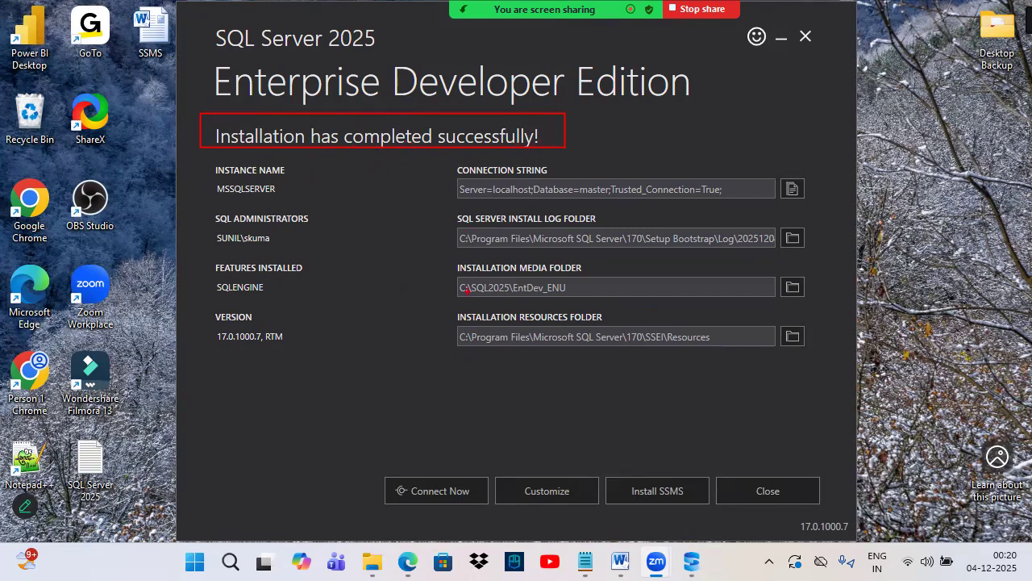
key("Escape")
left_click(588, 562)
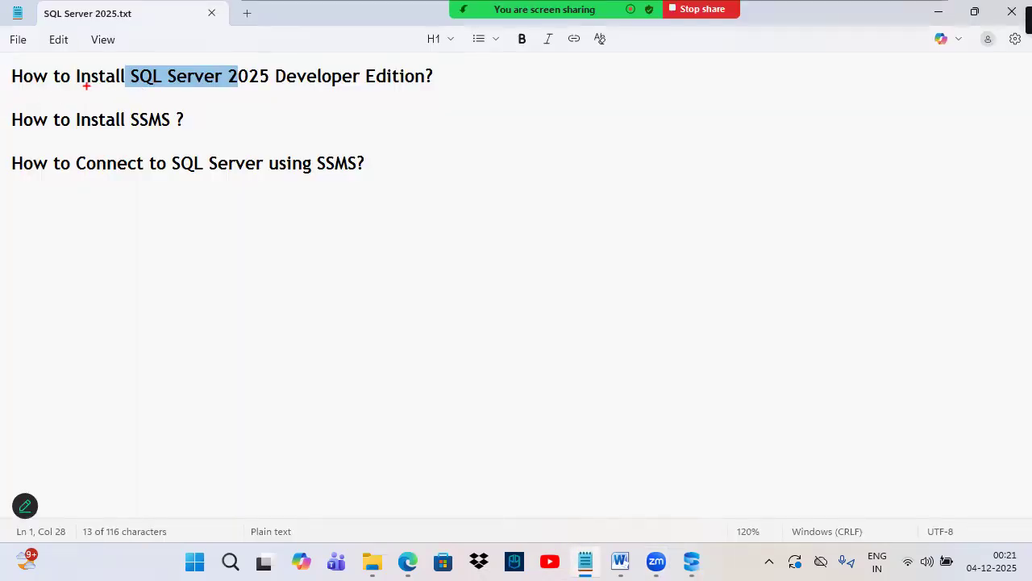
- Outline "Install SQL Server" and underline SSMS in red in the notes, and clear the markings
left_click_drag(71, 65, 222, 90)
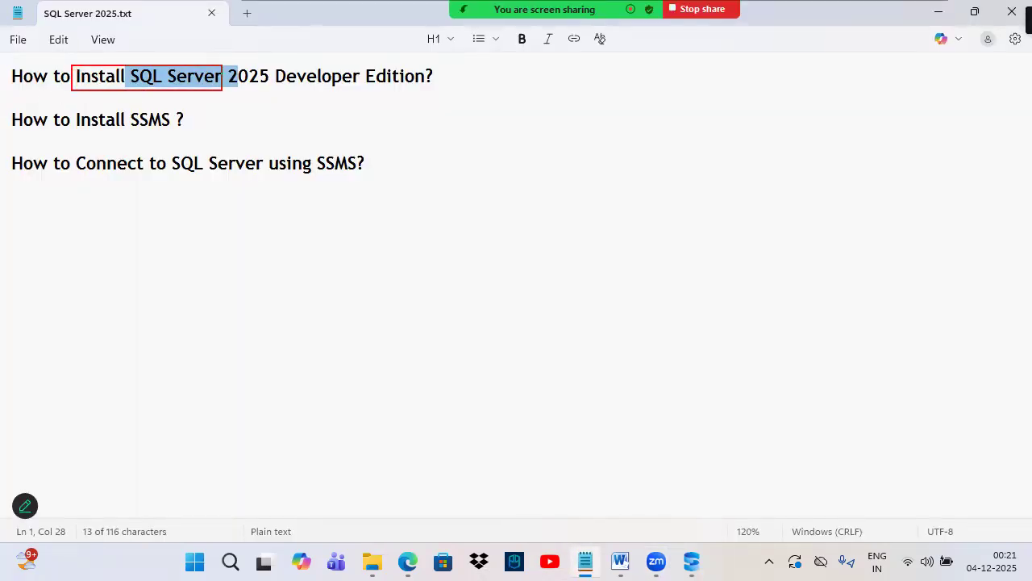
left_click_drag(124, 21, 140, 71)
left_click_drag(134, 131, 184, 130)
key("Escape")
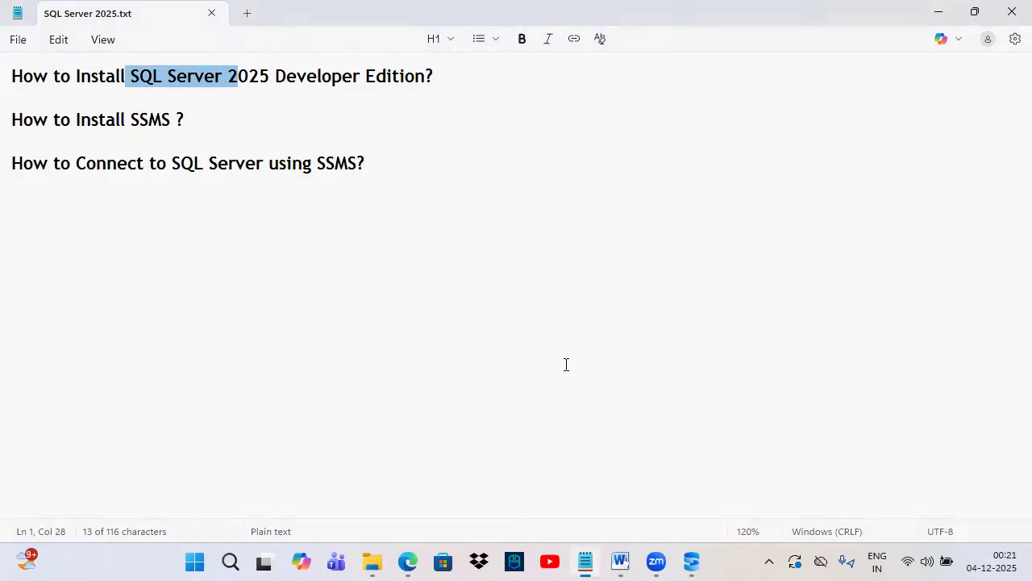
- Open the SSMS download page from the SQL Server 2025 installer and download the SQL Server Management Studio (SSMS) 22 installer
left_click(692, 562)
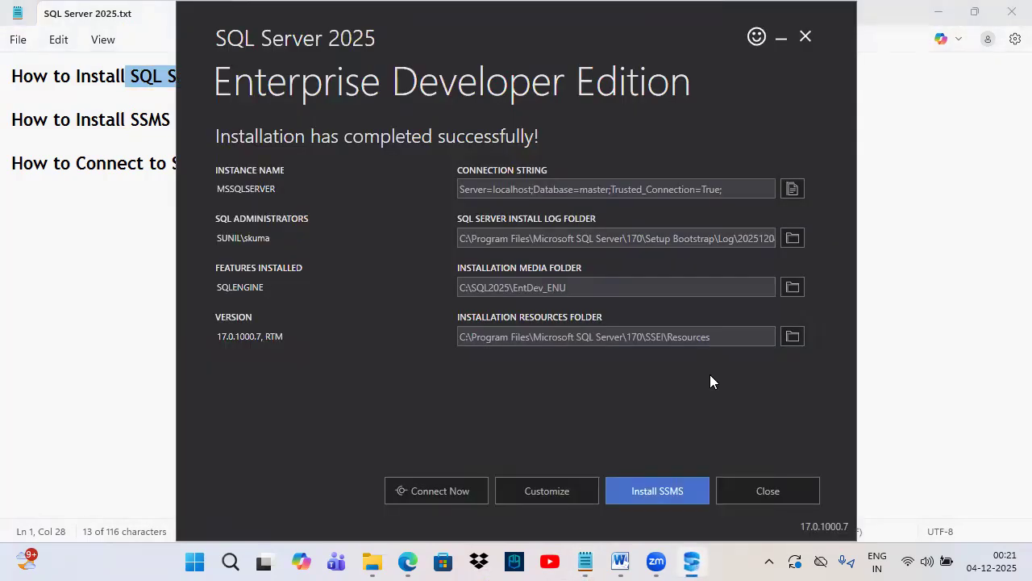
left_click(666, 489)
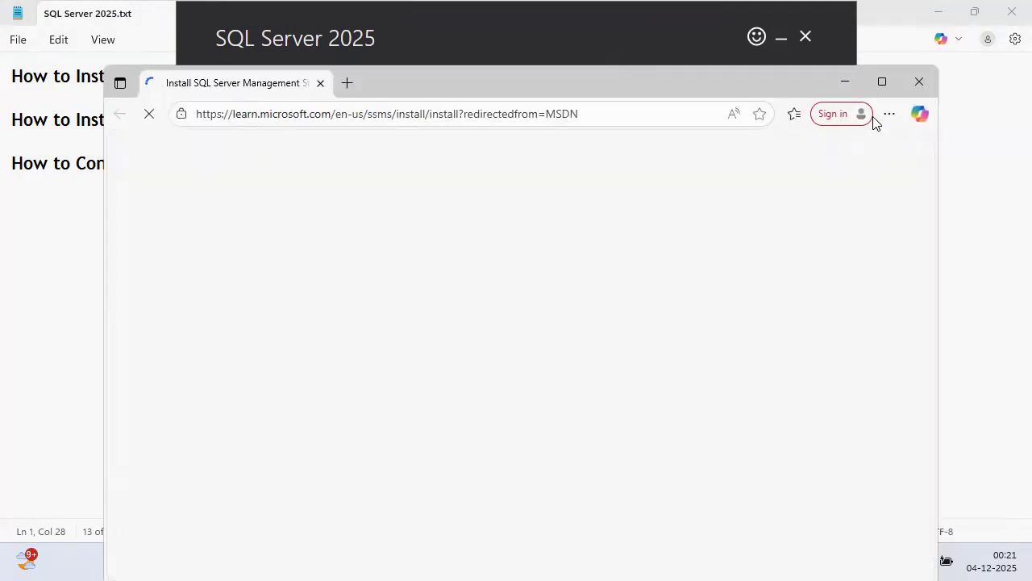
left_click(883, 81)
scroll(441, 347, "down", 1)
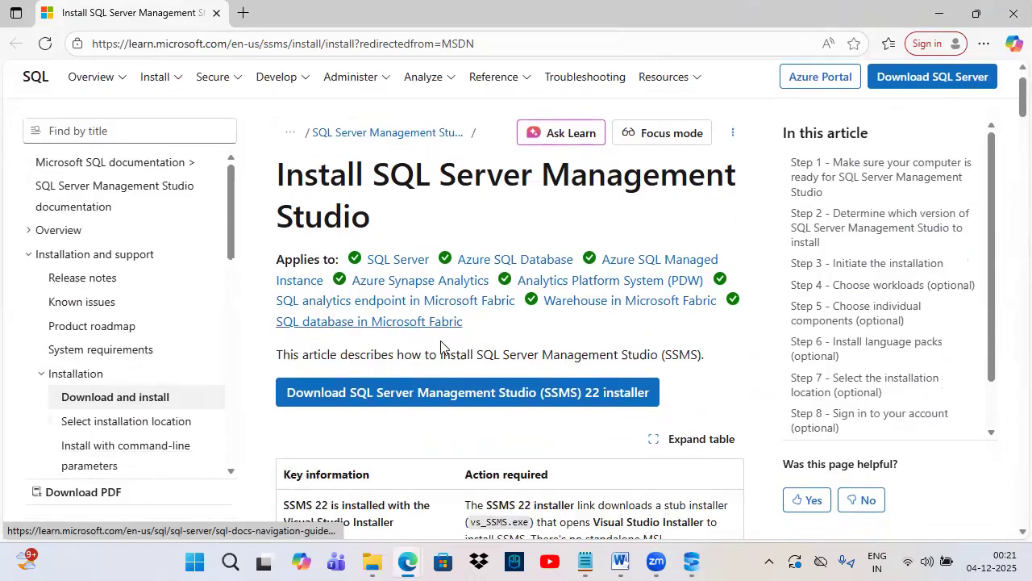
scroll(441, 347, "down", 3)
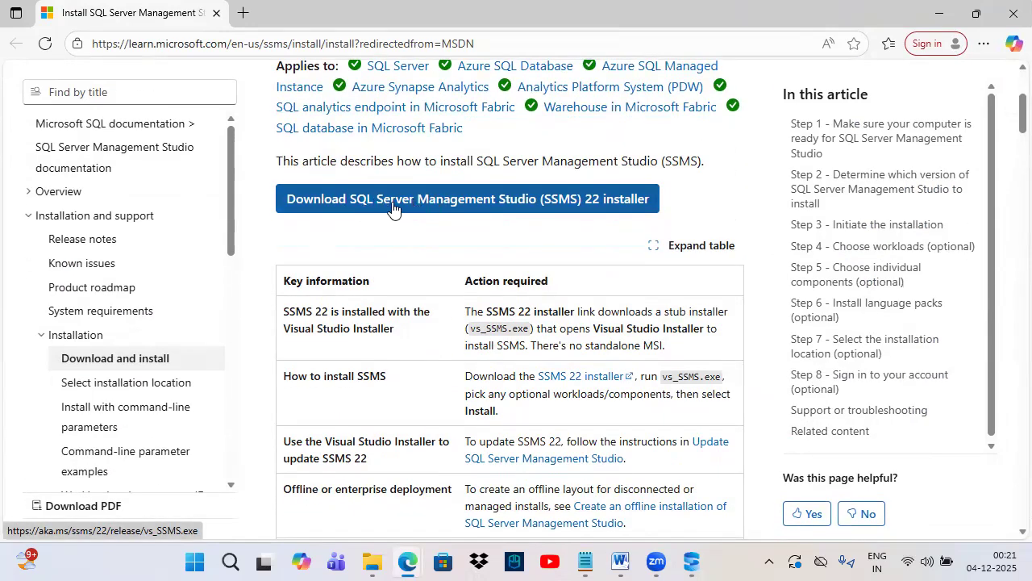
left_click(484, 203)
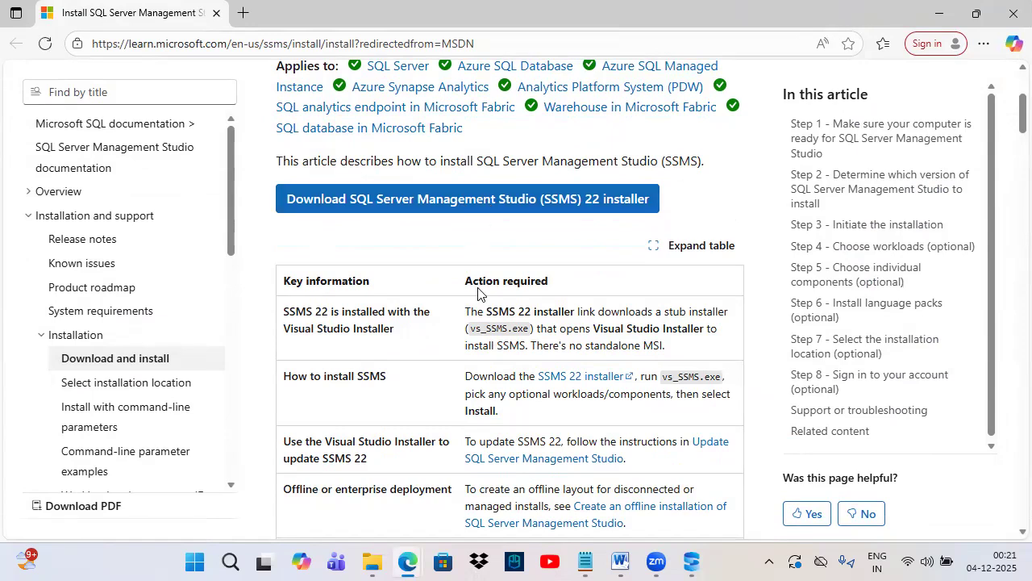
- Run the downloaded vs_SSMS installer from the Downloads folder in File Explorer
left_click(372, 561)
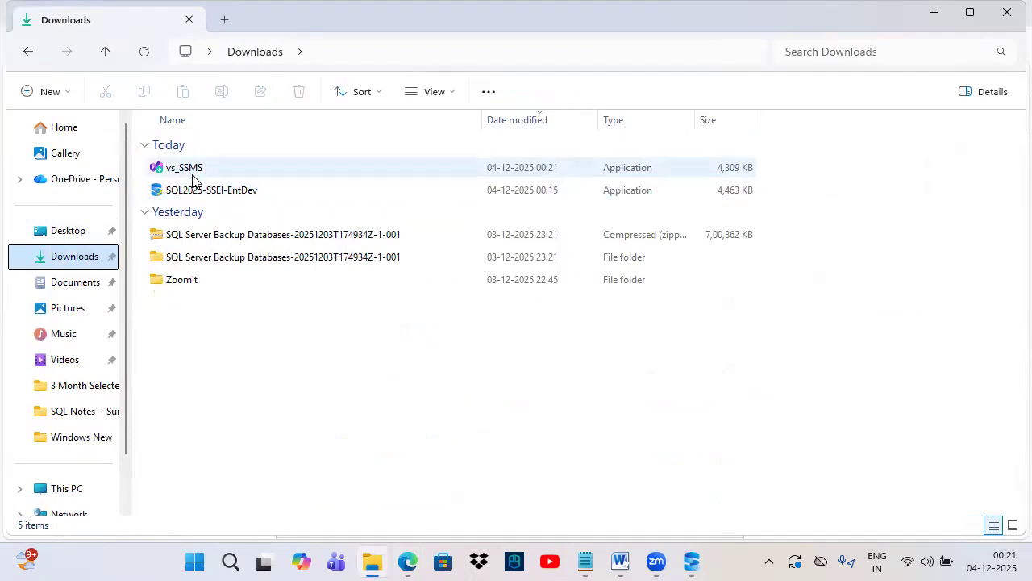
left_click(206, 168)
double_click(202, 167)
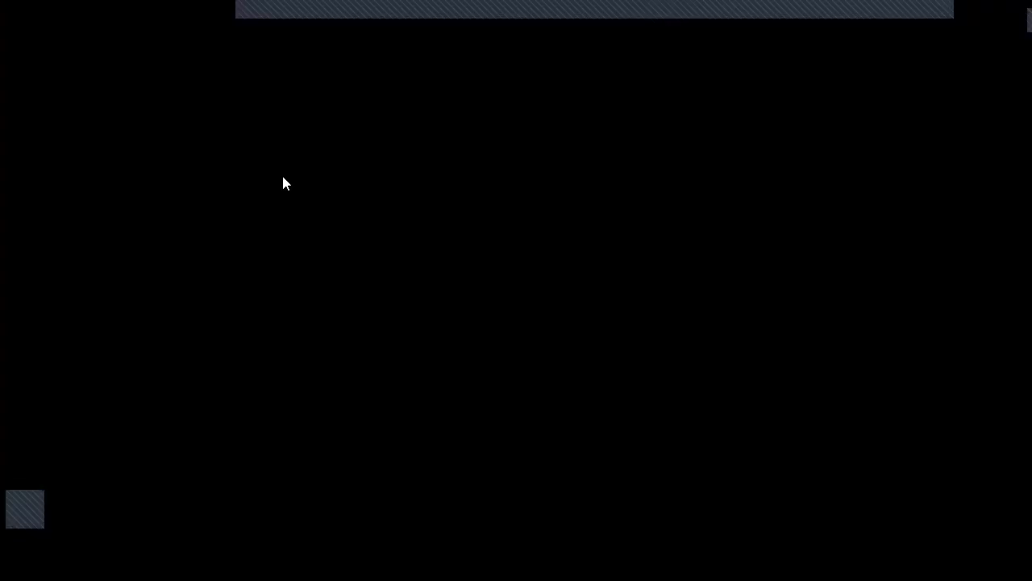
- Continue through the Visual Studio Installer setup and install SQL Server Management Studio 22 without any optional workloads
key("super+d")
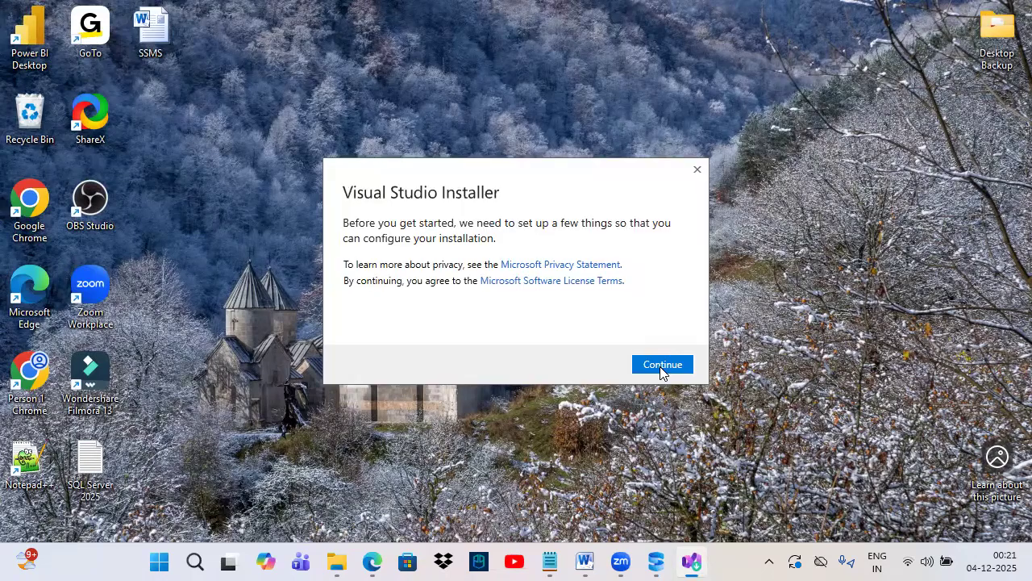
key("Return")
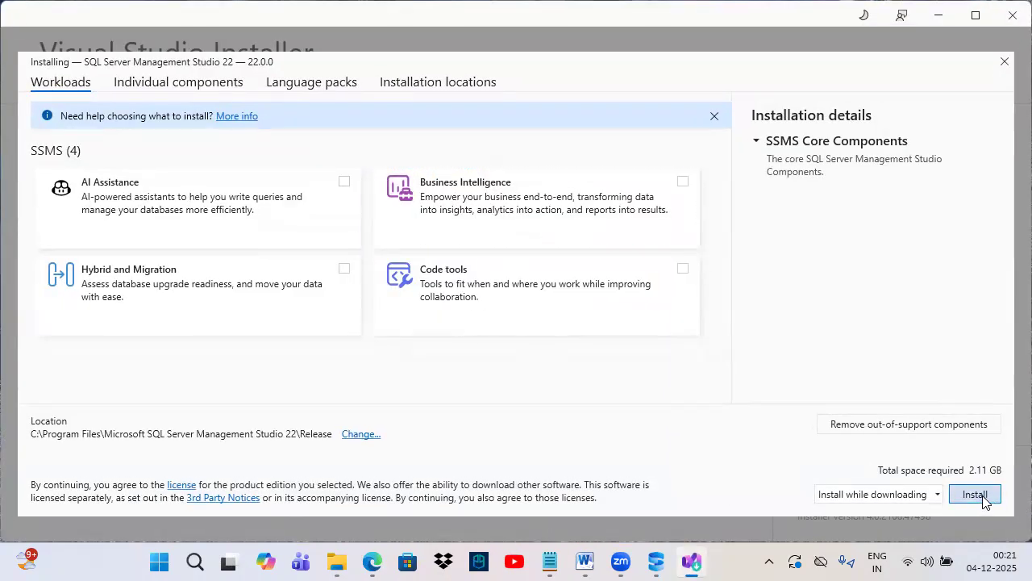
left_click(975, 494)
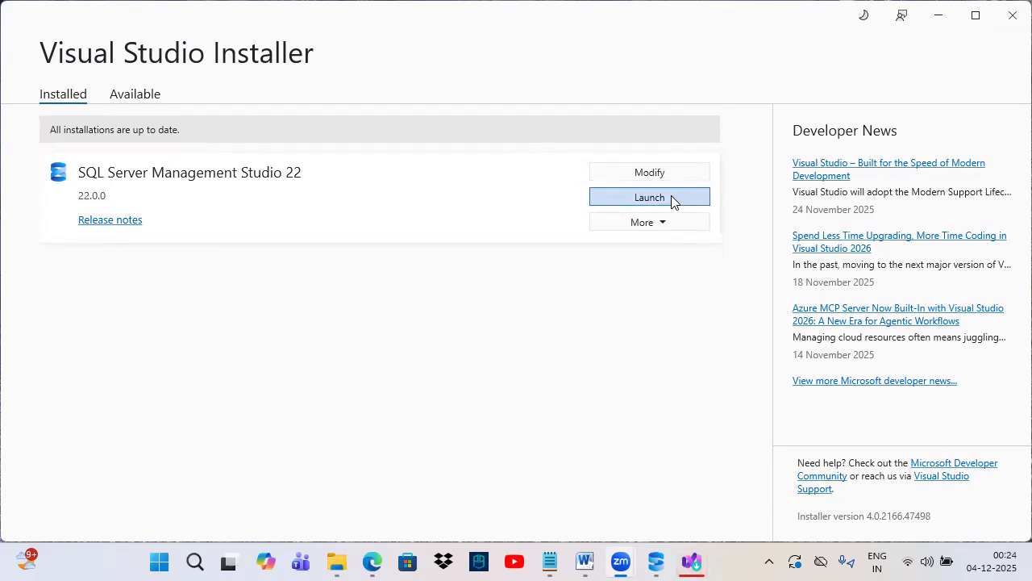
- Outline the Launch option in red, mark the SQL Server 2025 and SSMS lines in the Notepad notes, and clear the markings
left_click_drag(602, 186, 704, 204)
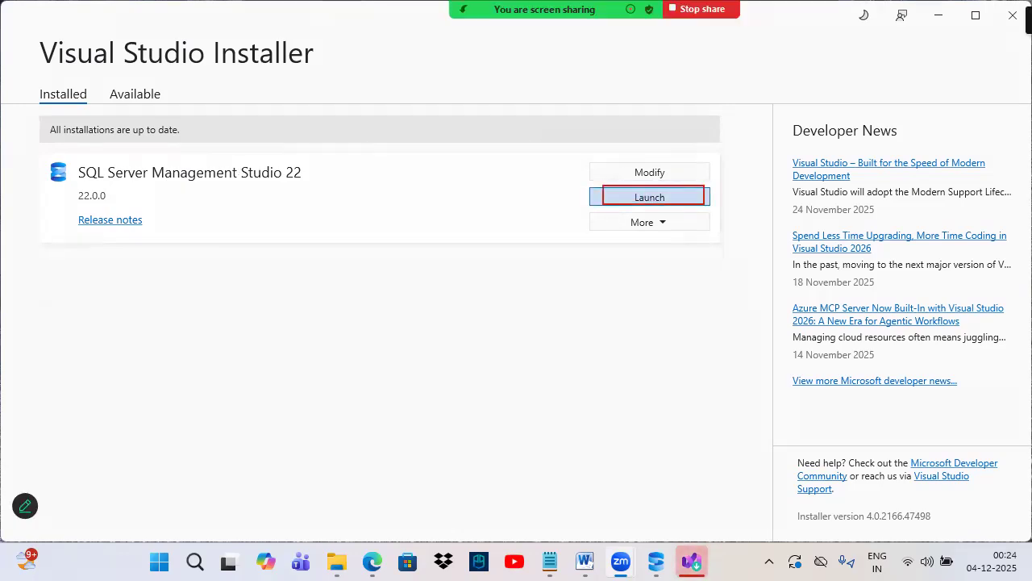
key("Escape")
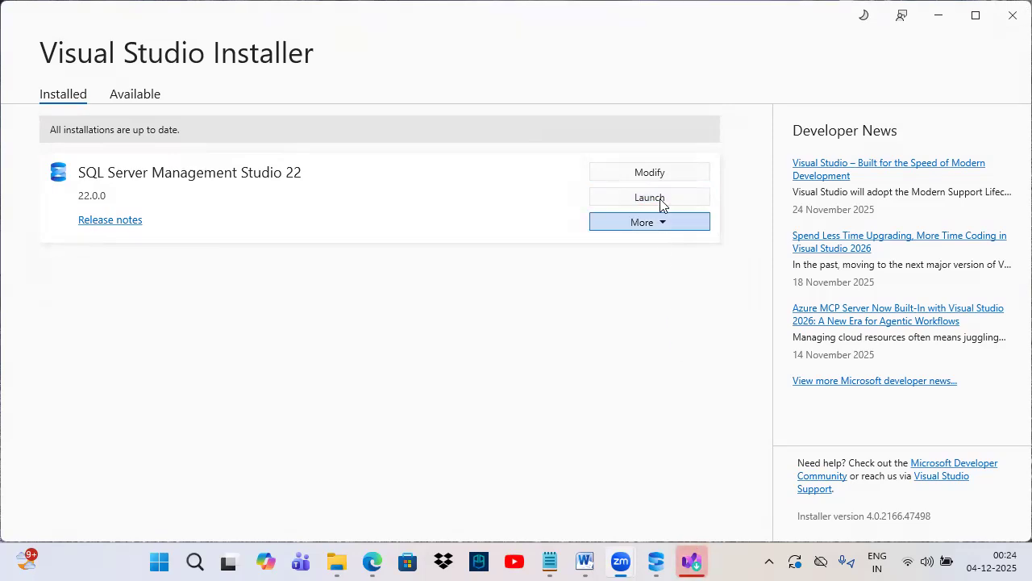
left_click(550, 562)
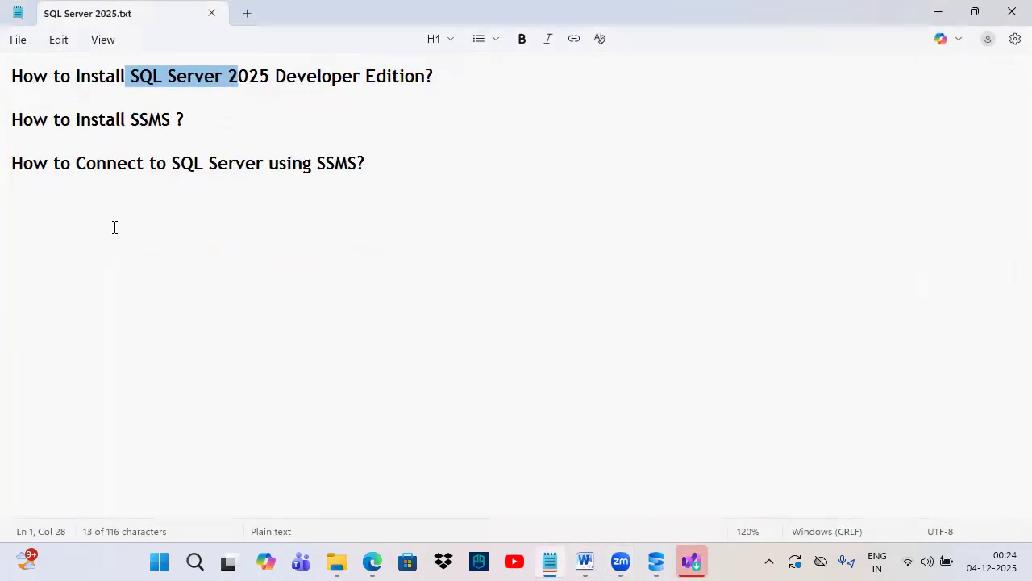
left_click_drag(75, 67, 269, 91)
left_click_drag(88, 131, 174, 131)
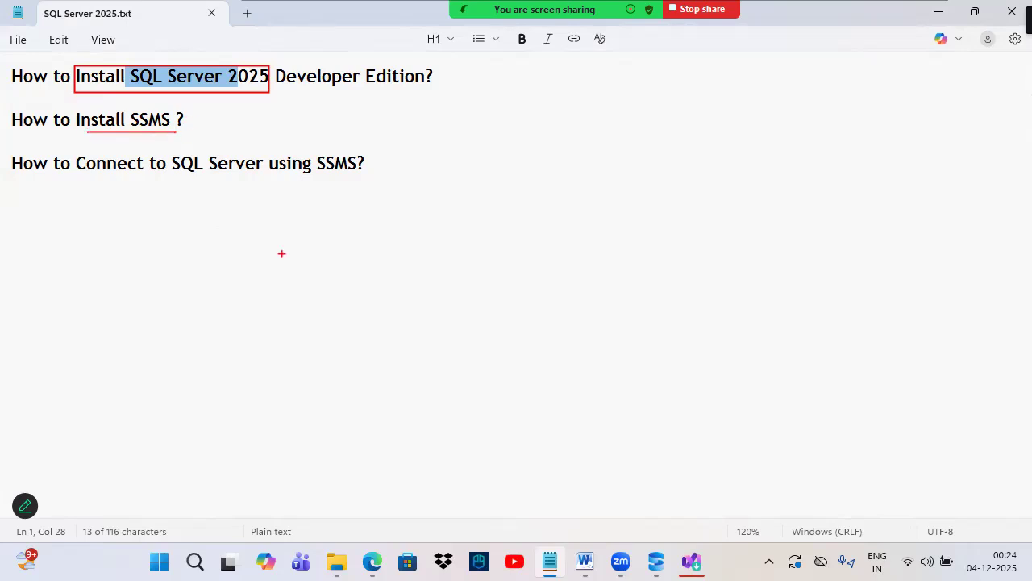
key("Escape")
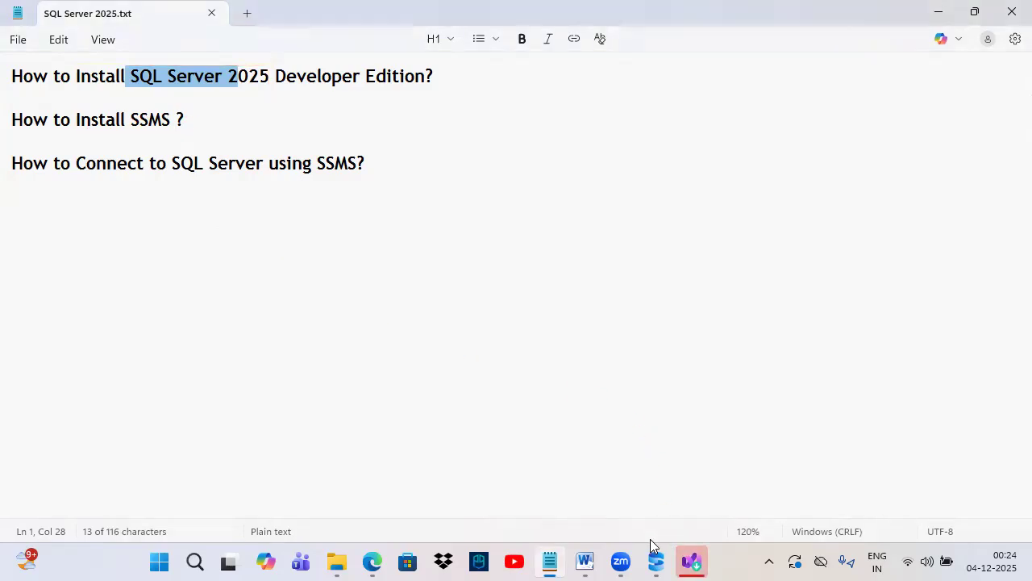
- Annotate the SSMS diagram in Word with a red arrow from SSMS to the boxed SQL Server logo, and clear the markings
left_click(585, 562)
mouse_move(349, 255)
left_mouse_down()
mouse_move(235, 355)
mouse_move(349, 255)
mouse_move(500, 154)
mouse_move(646, 289)
left_mouse_up()
left_click_drag(651, 235, 645, 289)
mouse_move(554, 252)
left_mouse_down()
mouse_move(788, 414)
mouse_move(828, 415)
left_mouse_up()
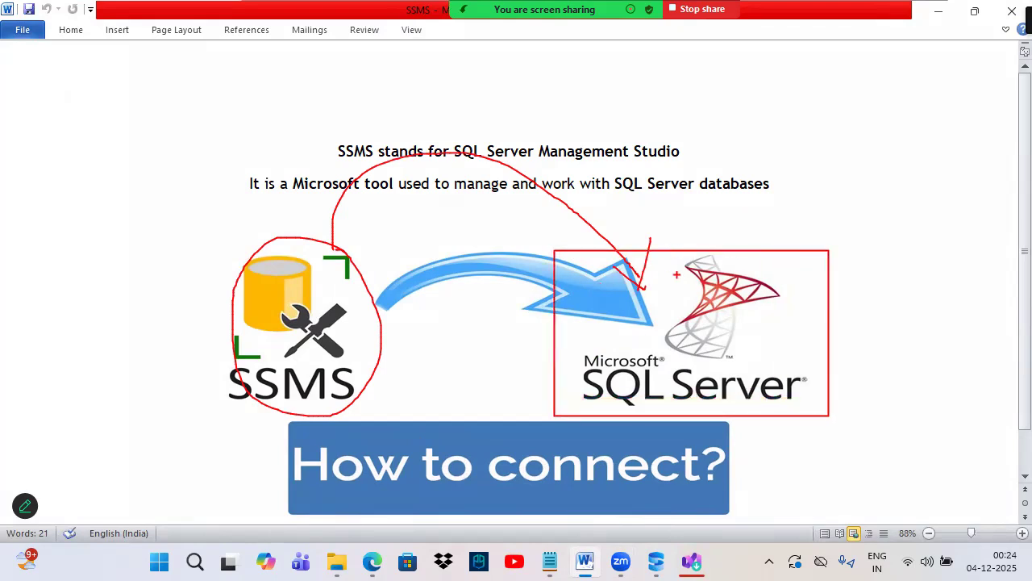
mouse_move(553, 252)
left_mouse_down()
mouse_move(752, 411)
mouse_move(819, 414)
left_mouse_up()
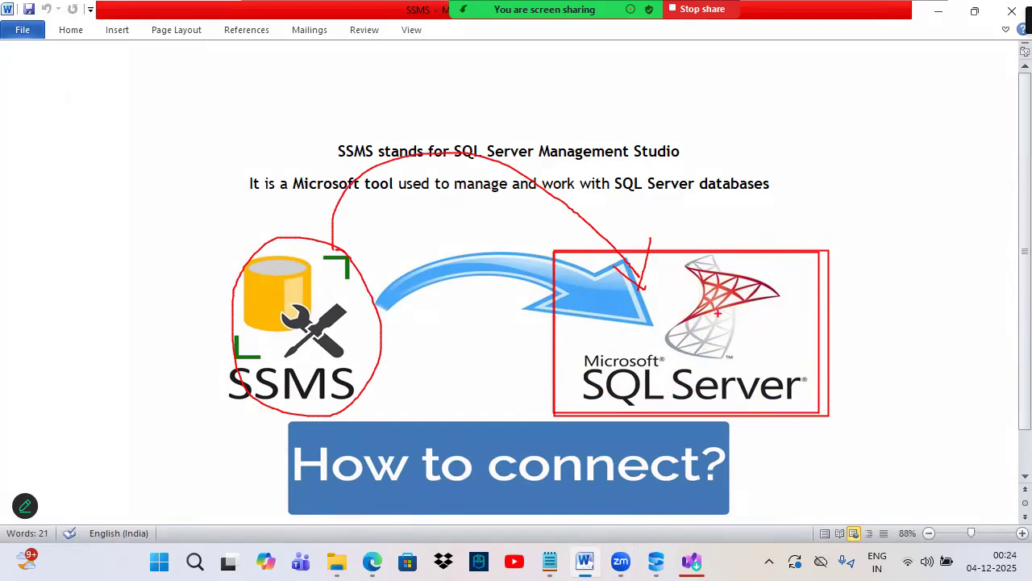
mouse_move(552, 253)
left_mouse_down()
mouse_move(788, 418)
mouse_move(827, 424)
left_mouse_up()
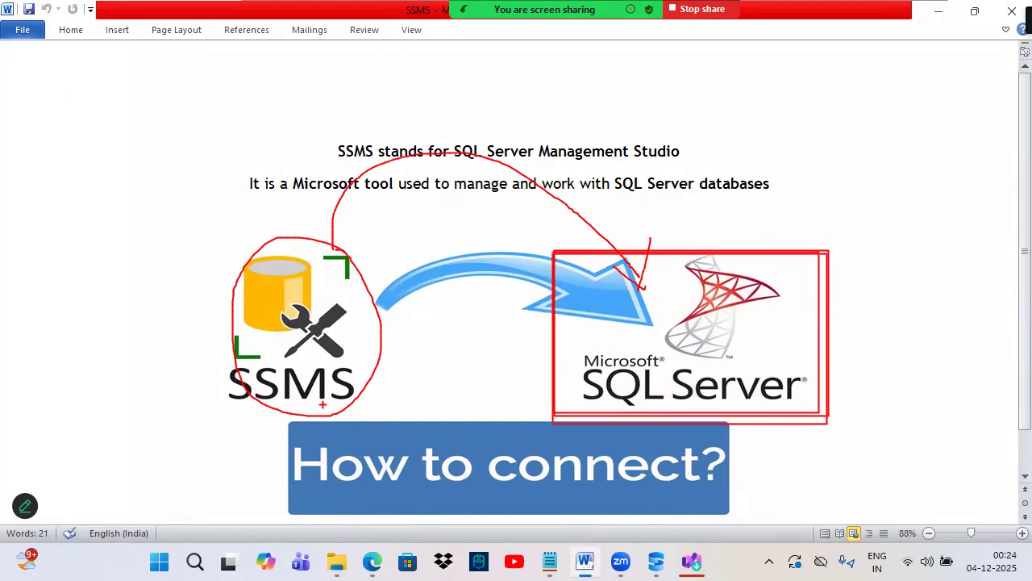
key("Escape")
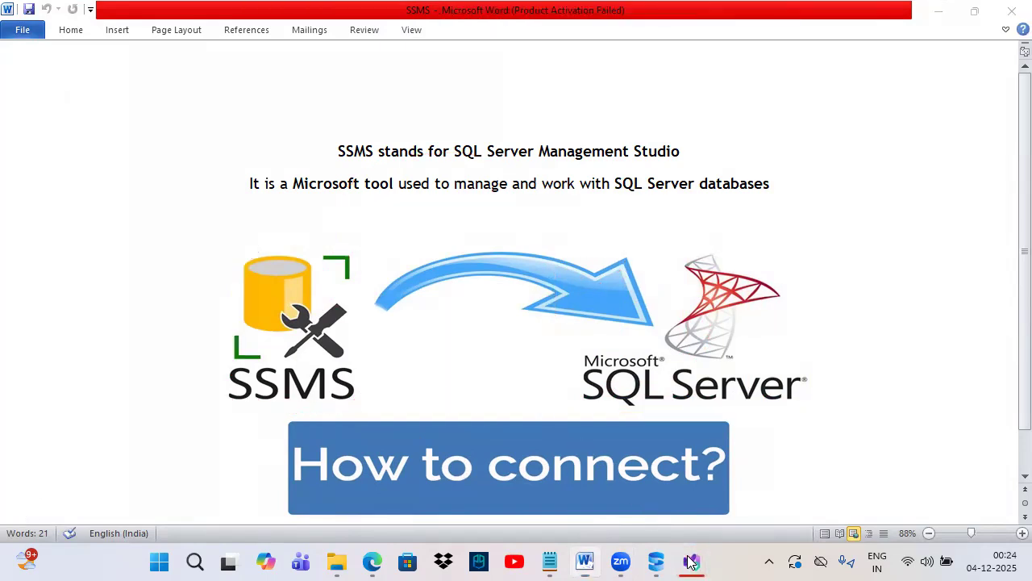
- Close the Visual Studio Installer and exit the SQL Server 2025 installer
left_click(691, 561)
left_click(662, 202)
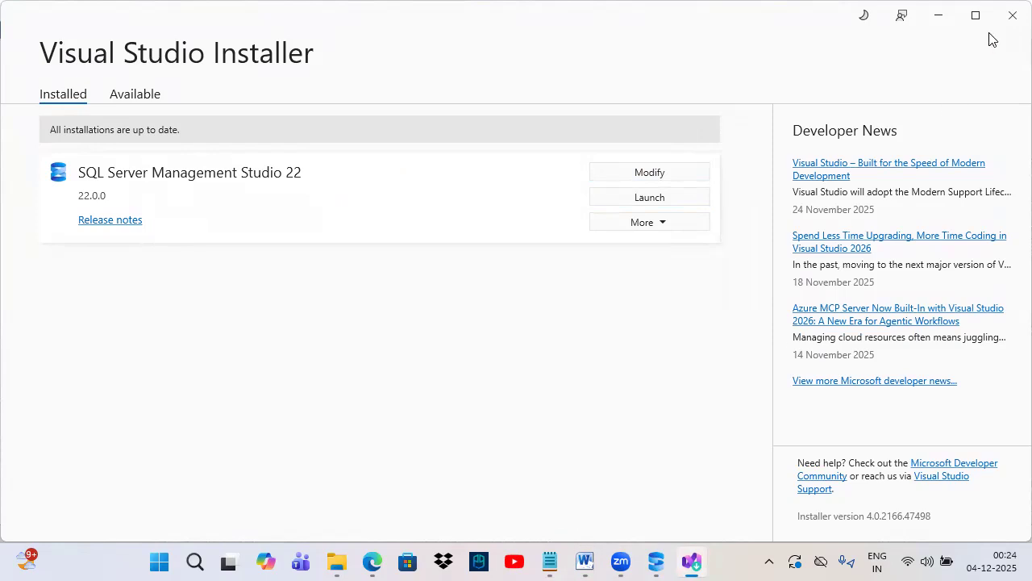
left_click(1012, 14)
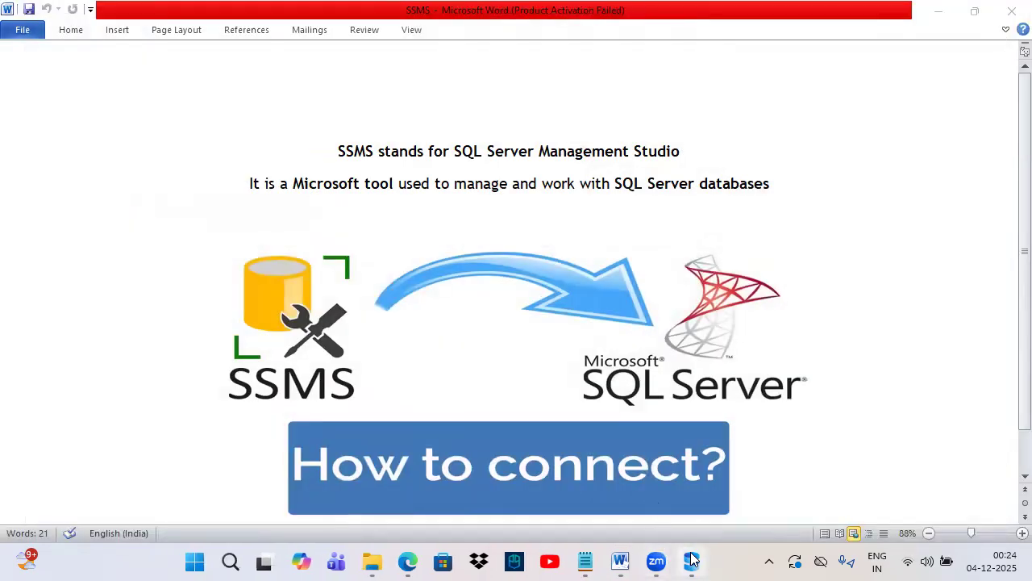
left_click(691, 558)
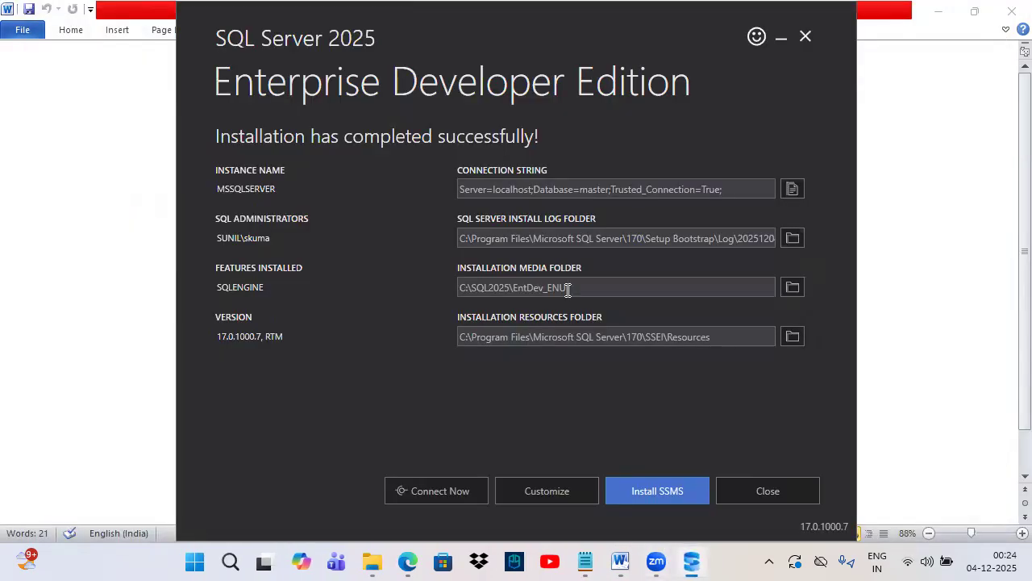
left_click(766, 492)
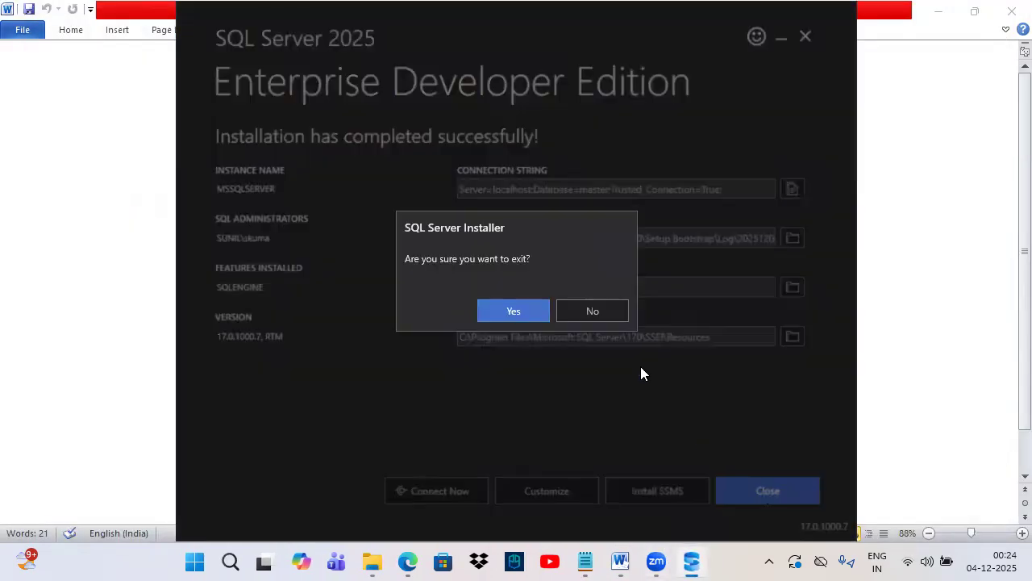
left_click(508, 311)
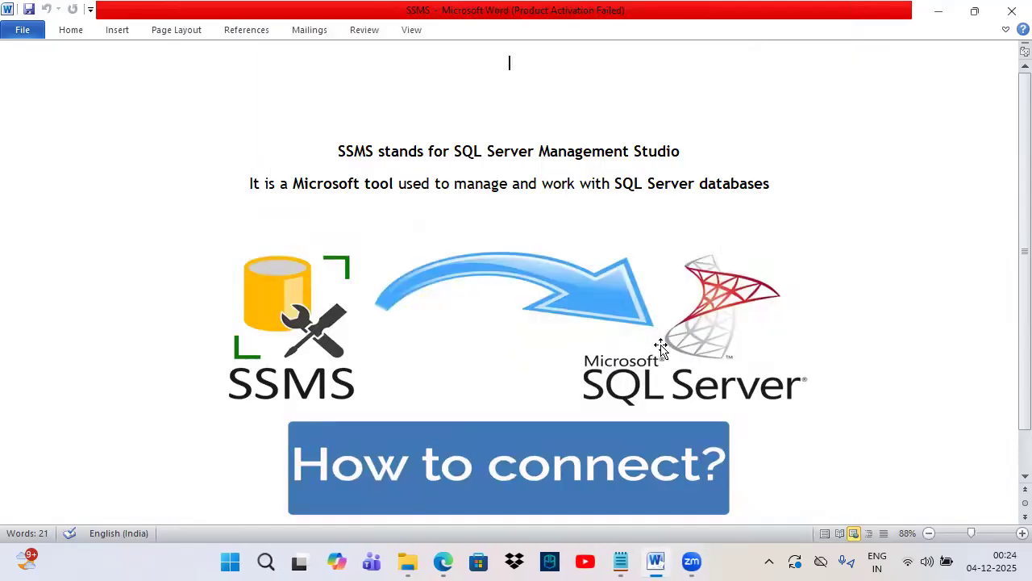
- Switch to the notes in Notepad, underline SQL Server 2025, box SSMS, link the two with a red line, and clear the markings
left_click(621, 561)
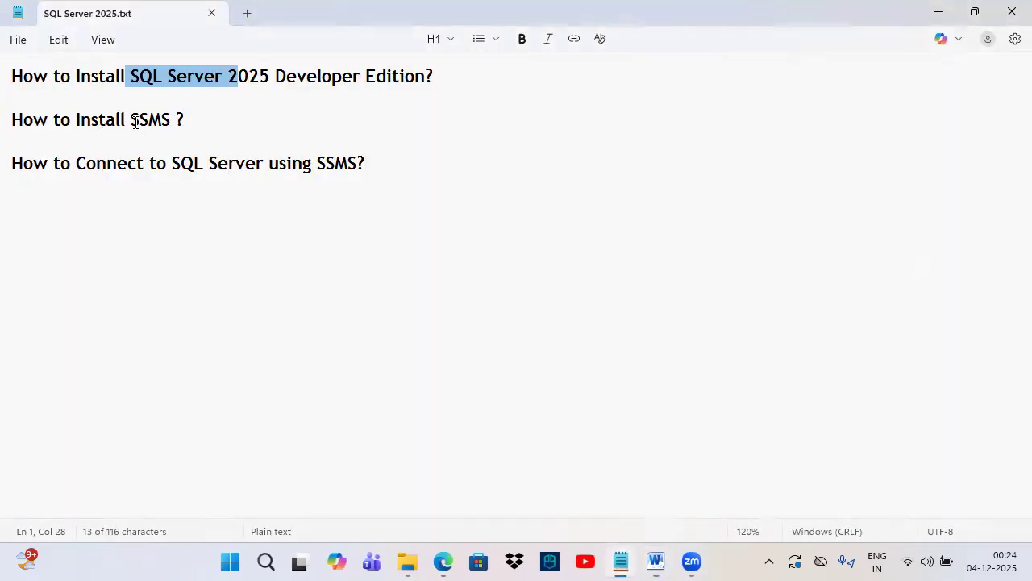
left_click_drag(147, 89, 236, 85)
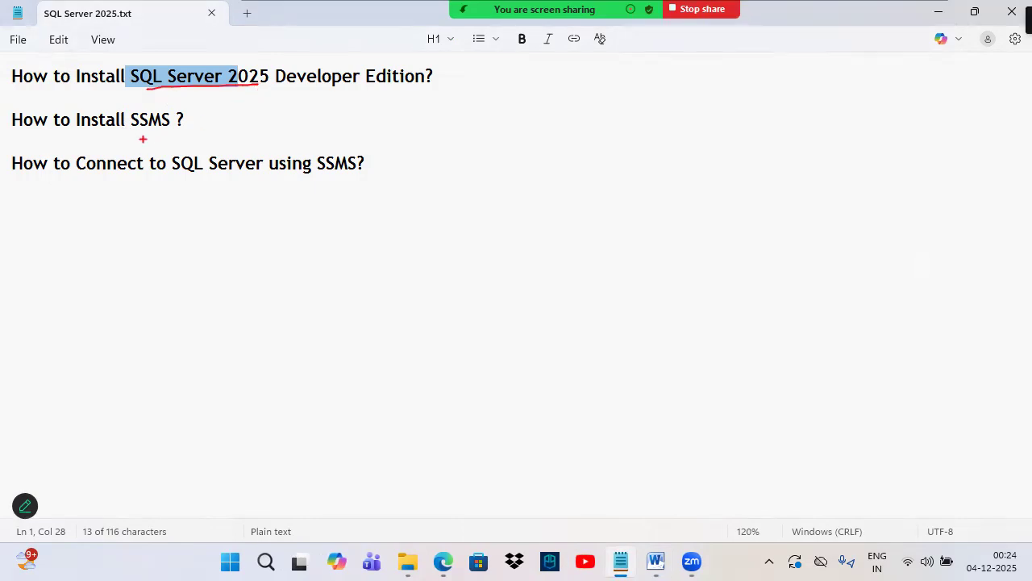
left_click_drag(108, 132, 195, 136)
left_click_drag(127, 110, 189, 141)
mouse_move(175, 86)
left_mouse_down()
mouse_move(175, 128)
mouse_move(238, 88)
left_mouse_up()
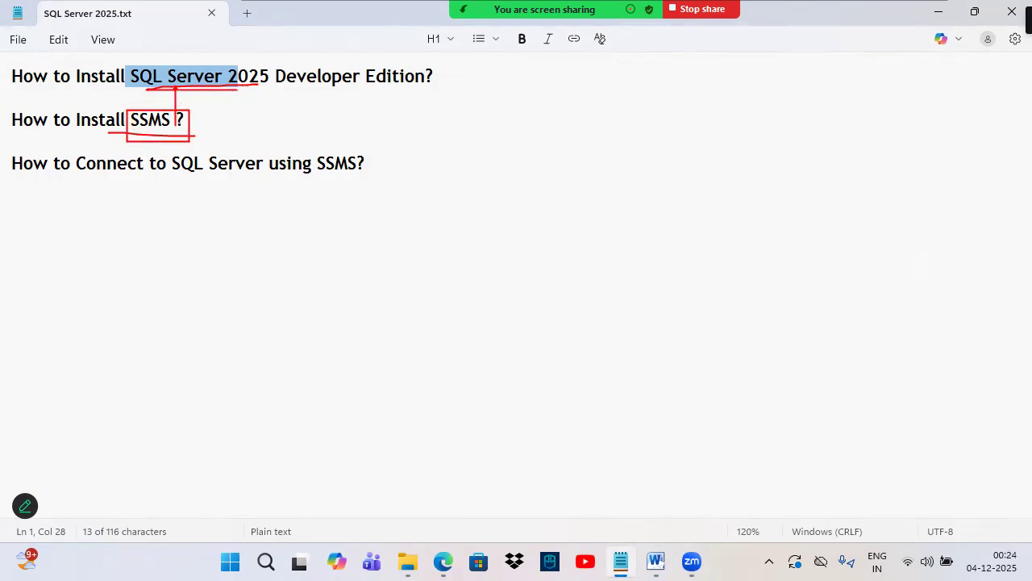
key("Escape")
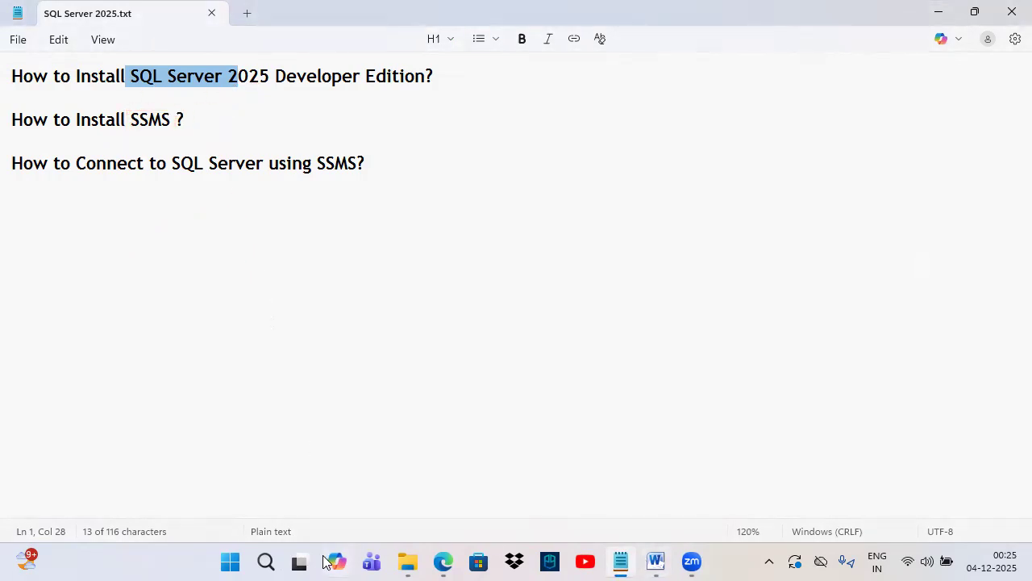
- Search Windows for ssms to launch SQL Server Management Studio 22, and skip adding accounts at the sign-in prompt
left_click(267, 562)
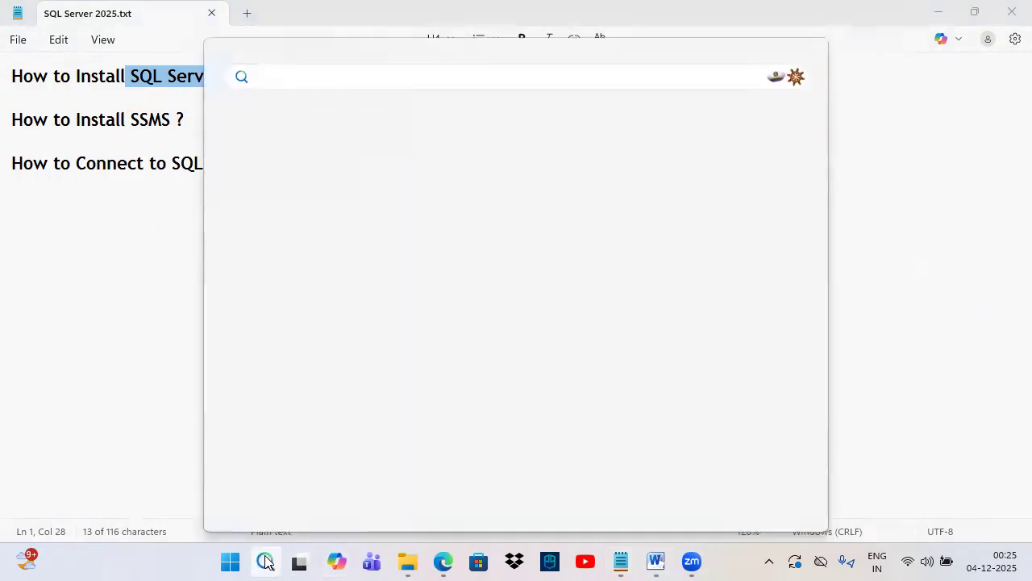
type("ss")
type("ms")
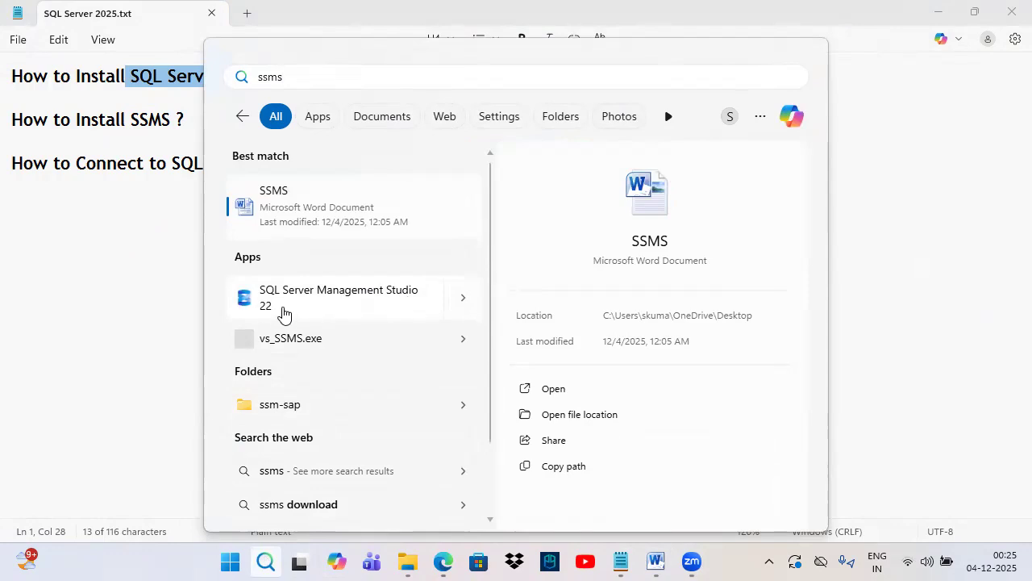
left_click(304, 313)
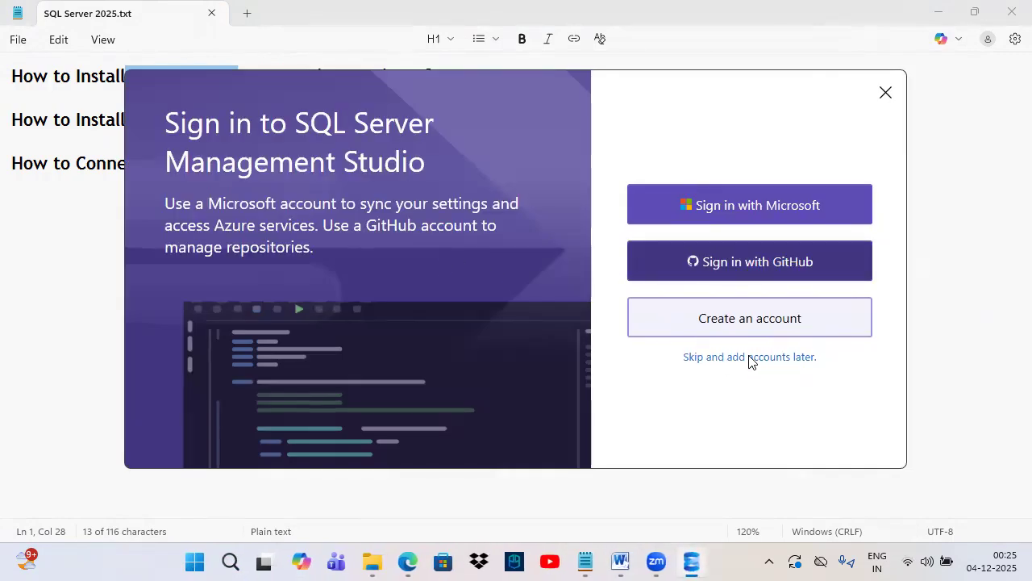
left_click(753, 358)
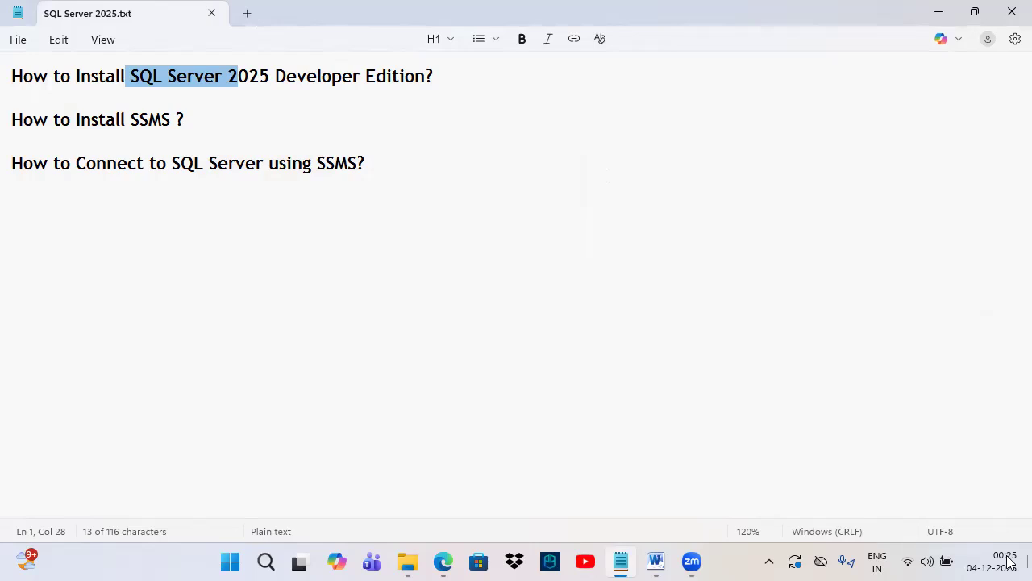
key("super+d")
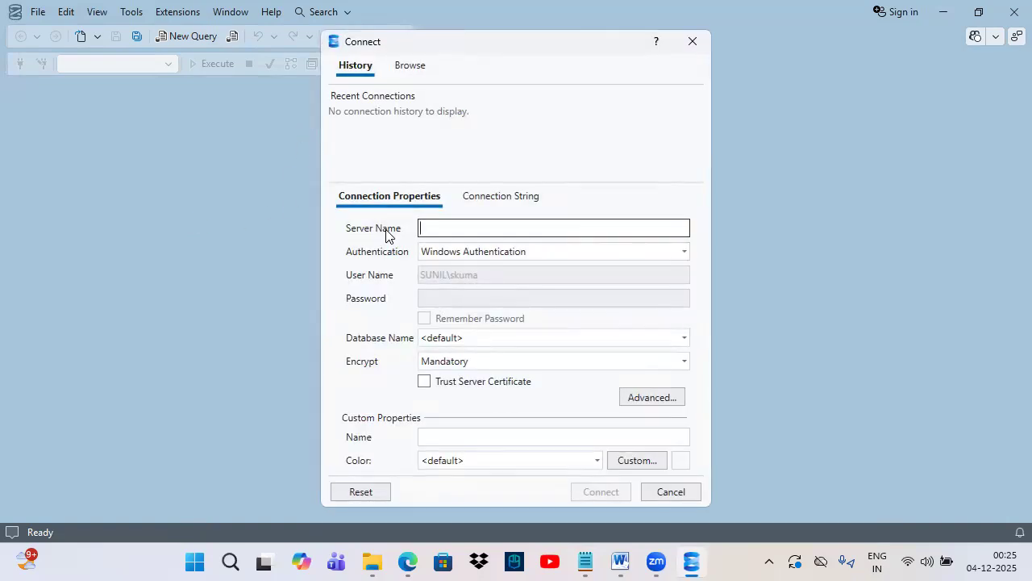
- Underline the Server Name label and clear the marking, search Windows for system, and select System Name in System Information
left_click_drag(344, 231, 416, 234)
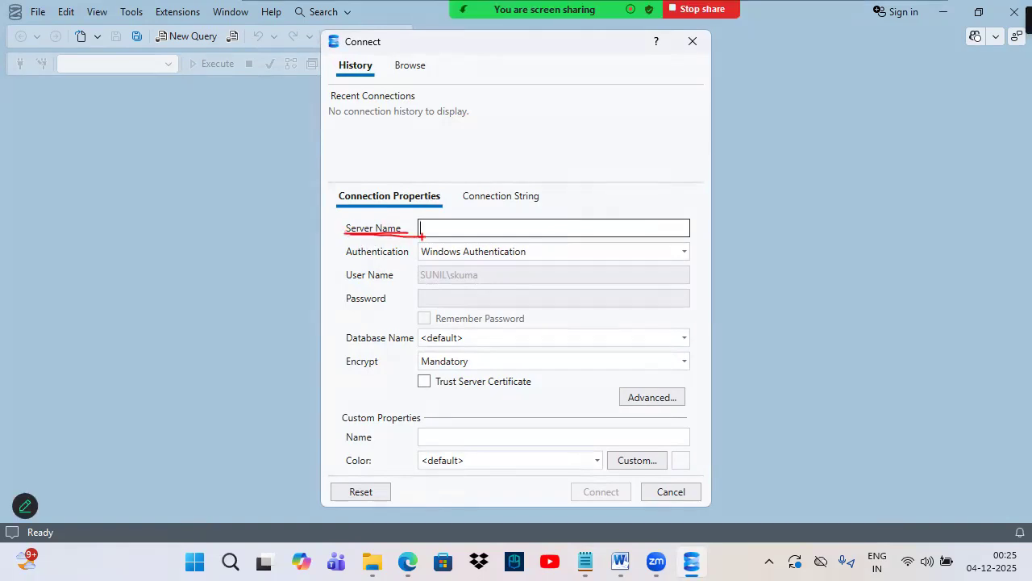
key("Escape")
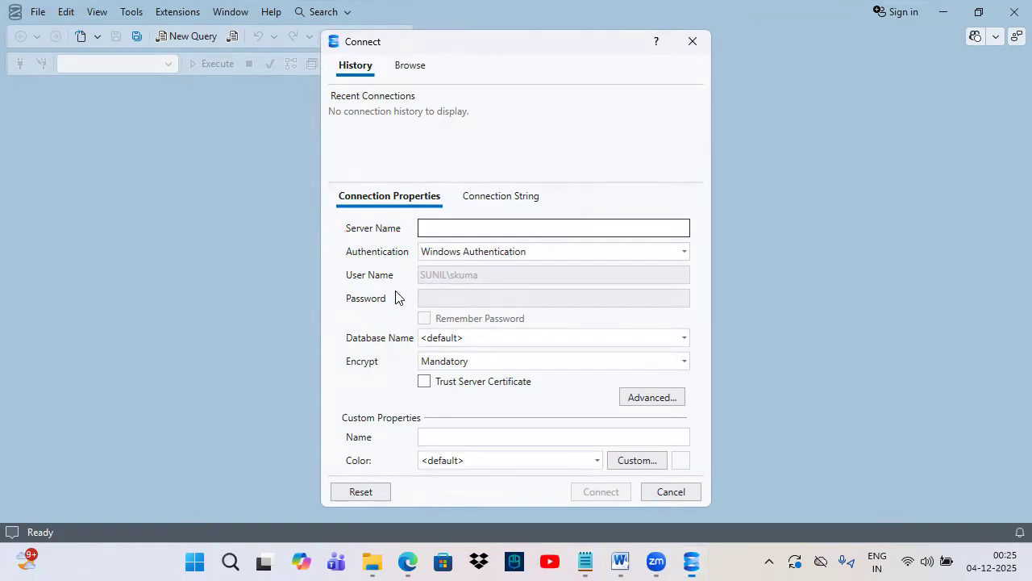
left_click(229, 562)
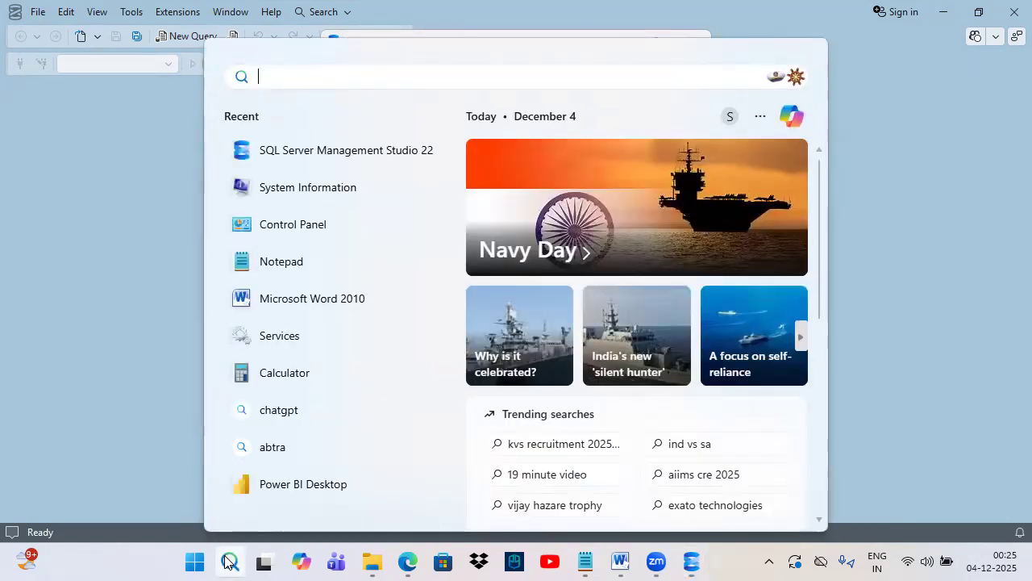
type("system")
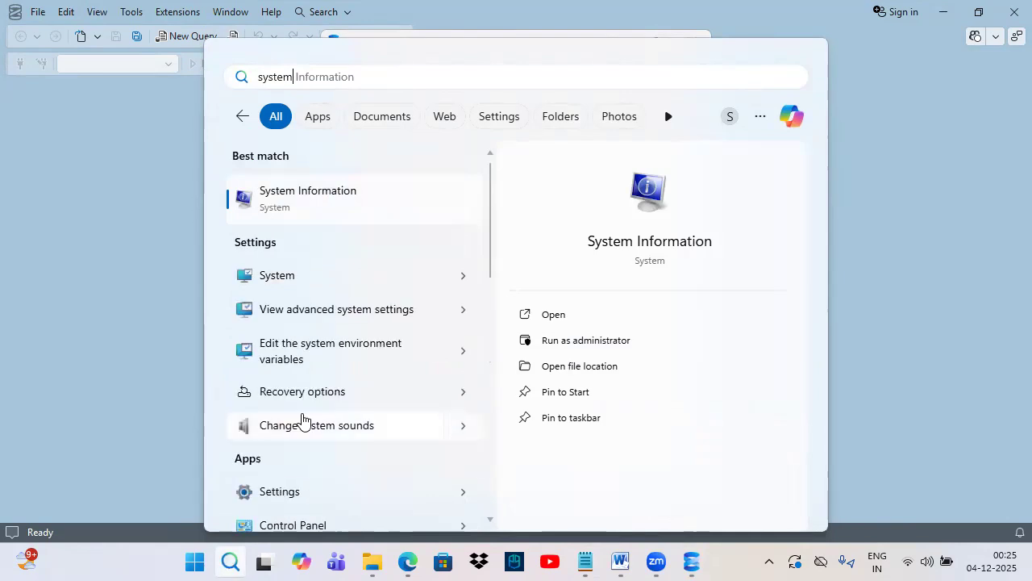
left_click(312, 196)
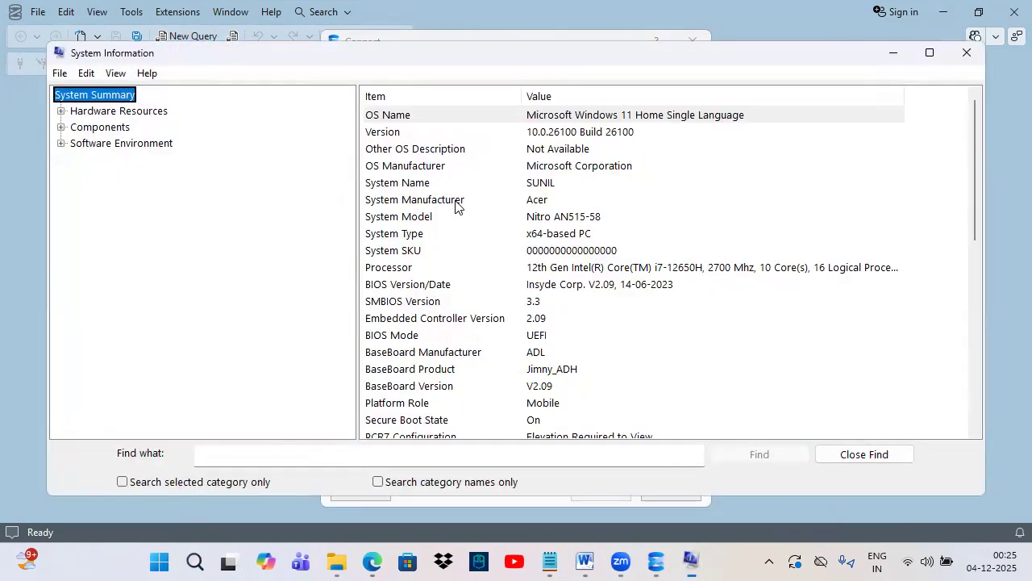
left_click(399, 184)
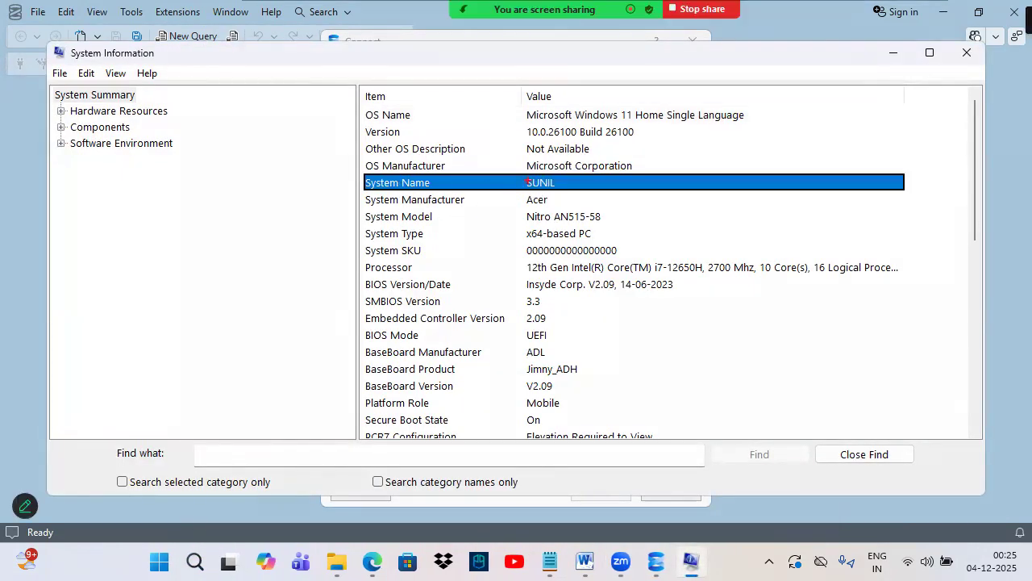
- Box the System Name value in red, point a red line at it, and close System Information
left_click_drag(524, 173, 560, 192)
left_click_drag(526, 174, 560, 193)
left_click_drag(582, 169, 607, 153)
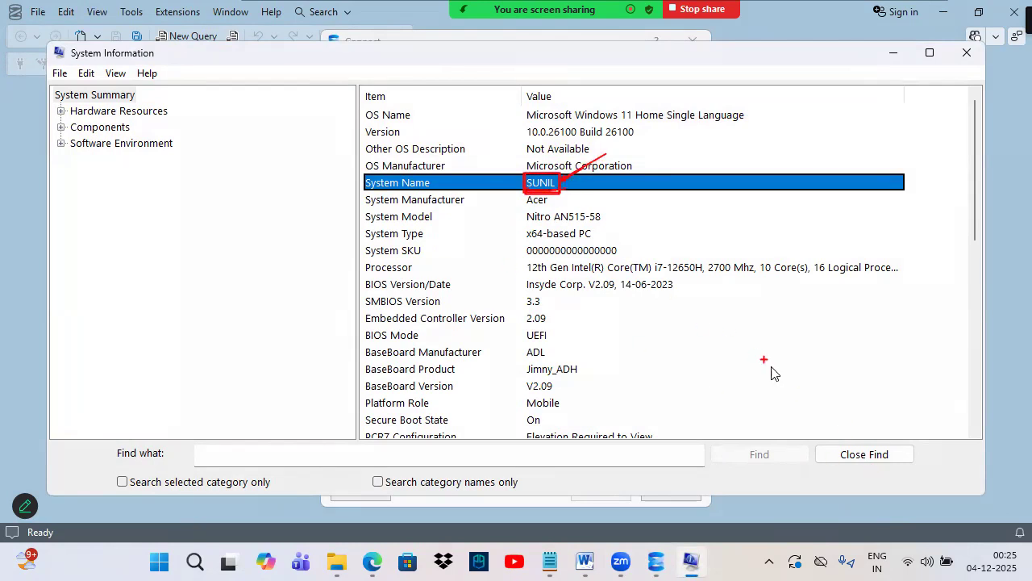
left_click(966, 52)
- Enter the computer's system name as the server name in the Connect dialog, and clear the entry
left_click(438, 226)
type("SUNIL")
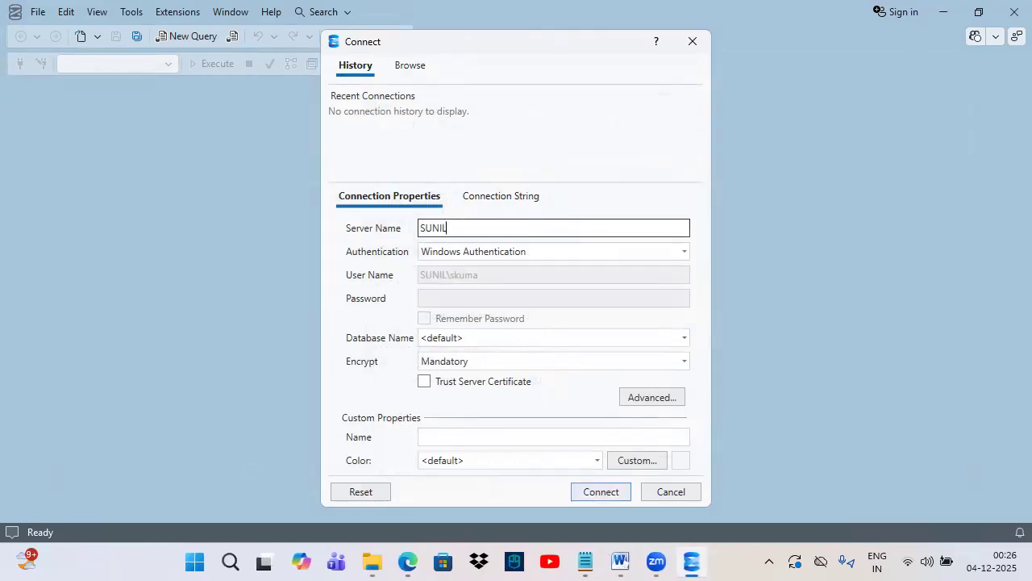
left_click_drag(449, 228, 423, 234)
key("BackSpace")
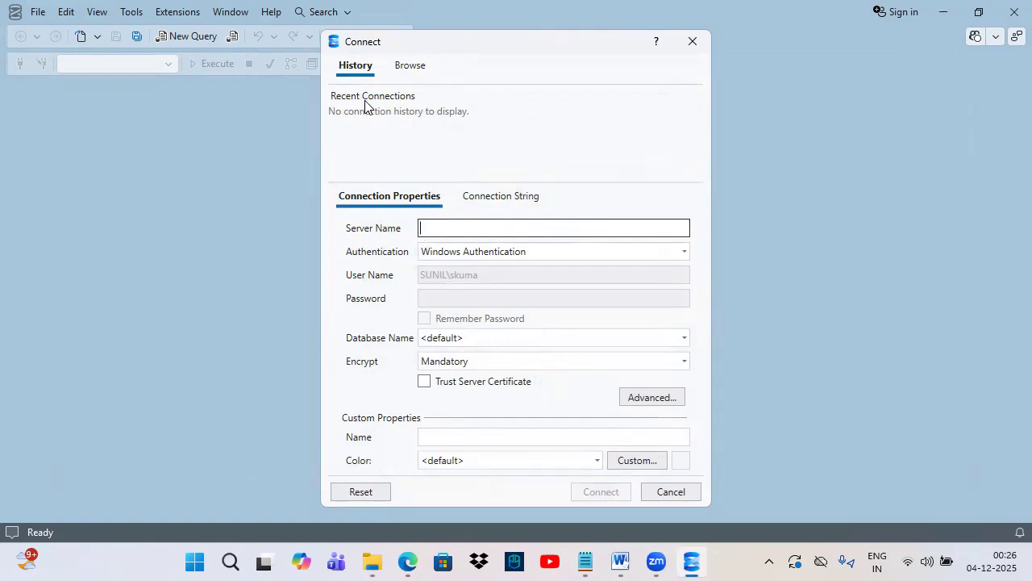
- Browse the local servers, pick and box the default instance, and clear the filled-in server name
left_click(411, 68)
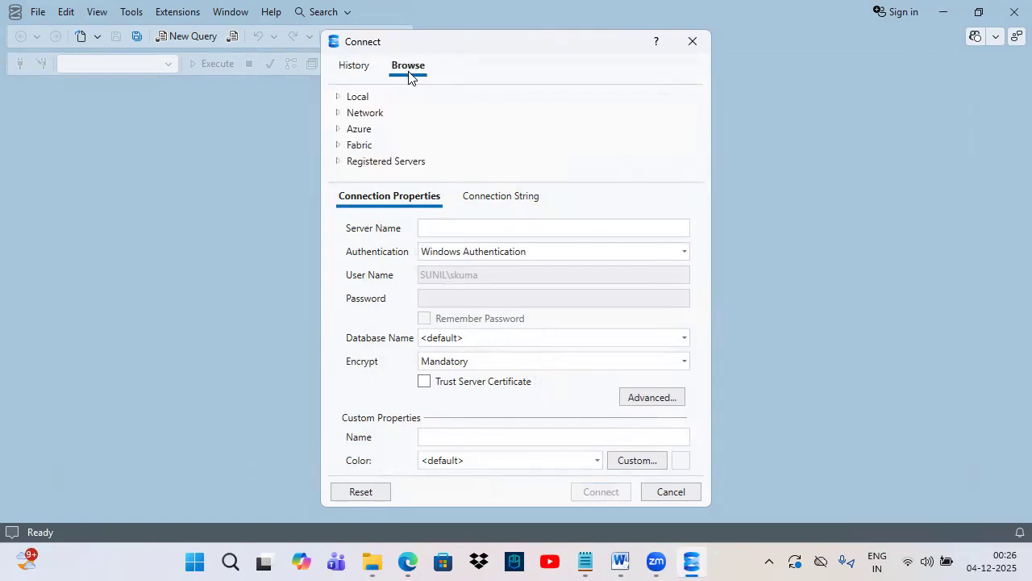
left_click(338, 98)
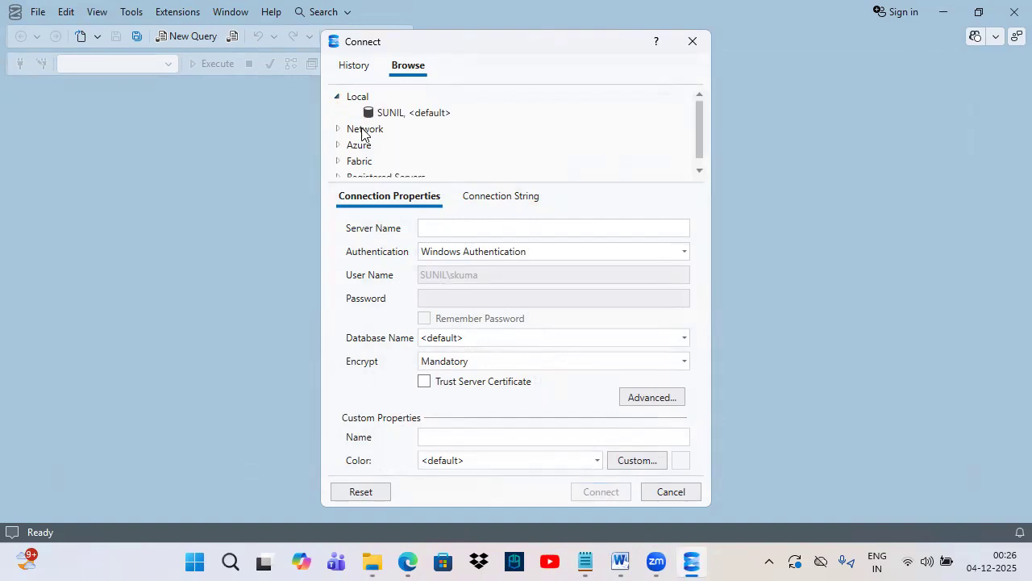
left_click(384, 118)
left_click_drag(363, 103, 408, 124)
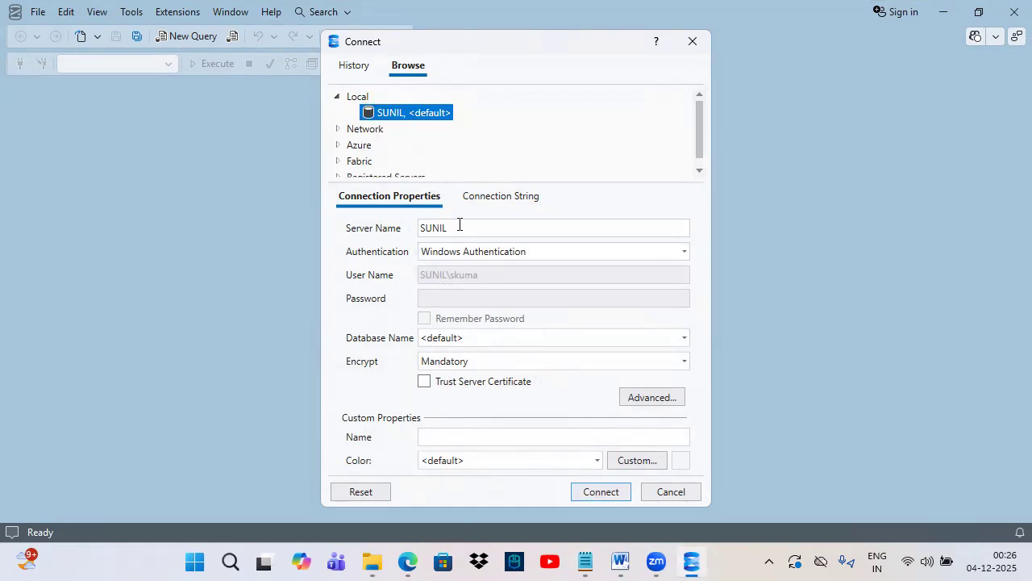
left_click(461, 226)
key("BackSpace")
- Return to the connection history, enter the system name as the server name by hand, and erase it
left_click(354, 65)
left_click(437, 227)
type("SUN")
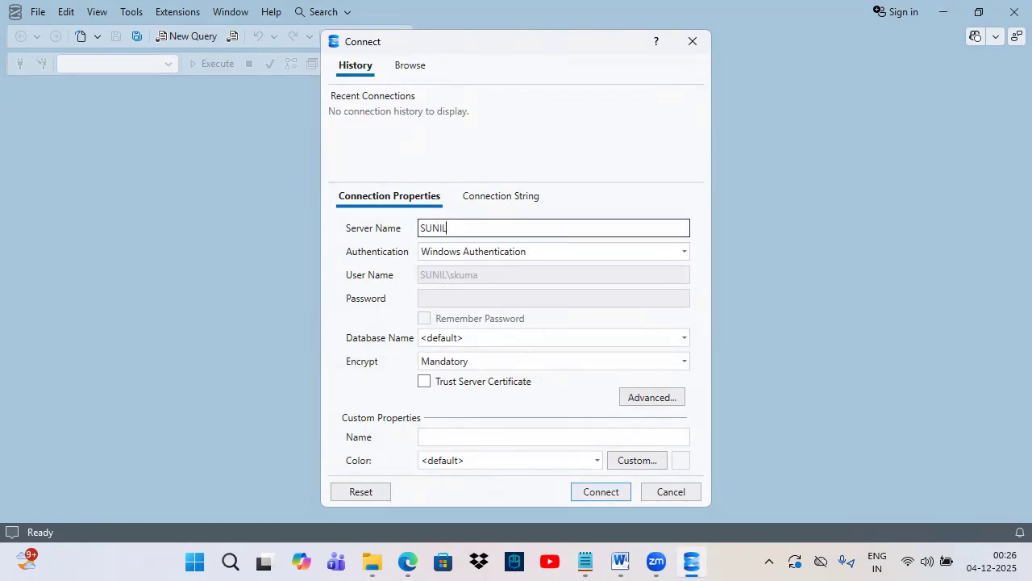
key("BackSpace")
key("BackSpace")
key("BackSpace")
key("BackSpace")
- Browse the local servers, collapse and expand Local, and choose the default instance as the server
left_click(409, 66)
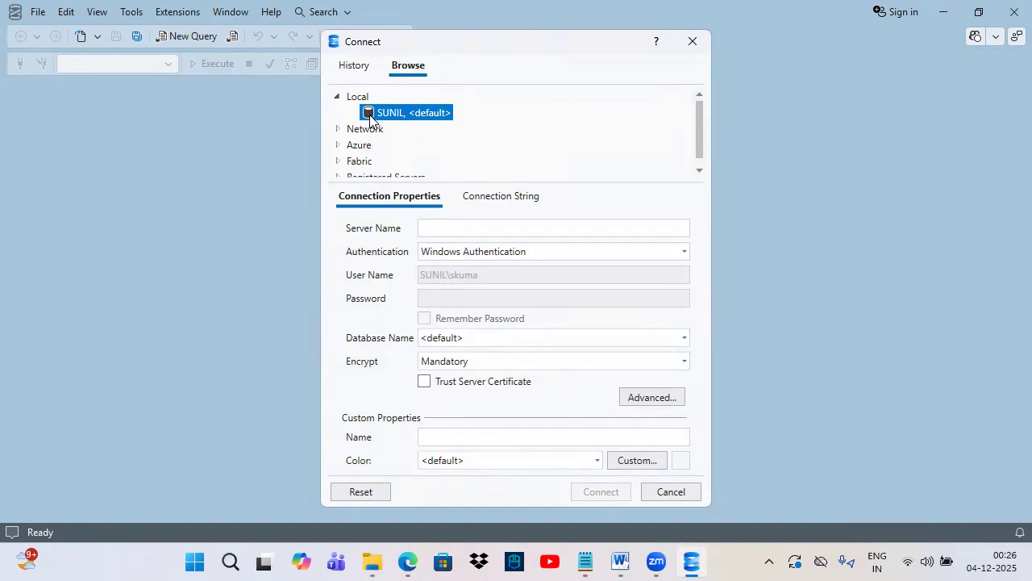
double_click(348, 99)
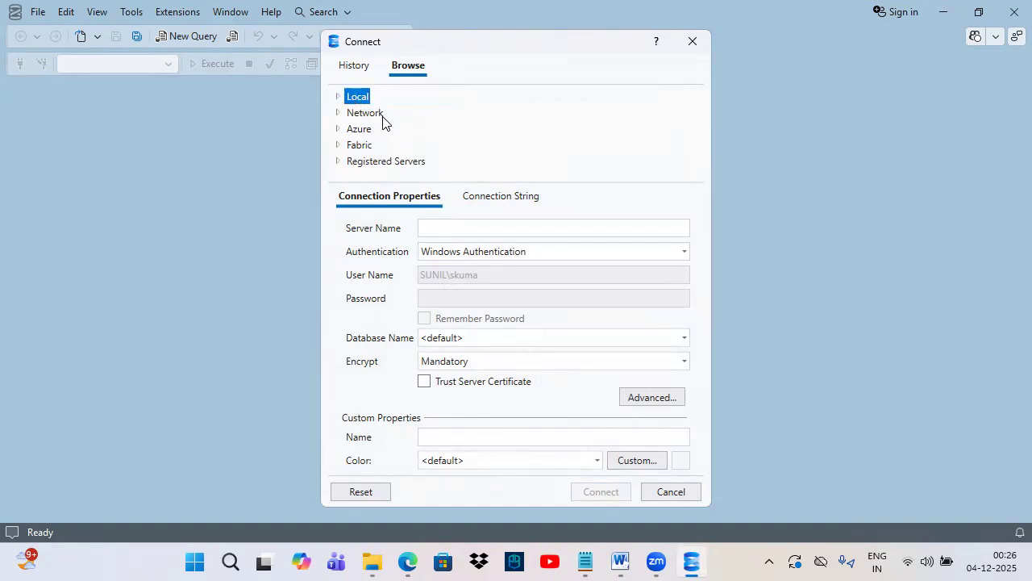
double_click(347, 97)
left_click(391, 114)
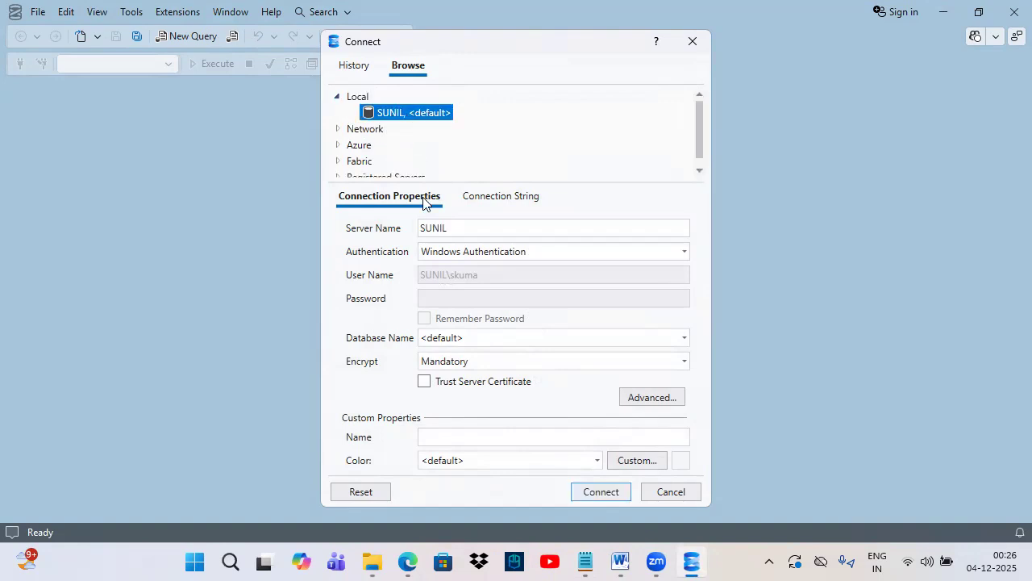
- Underline the server name, box Windows Authentication and mark Trust Server Certificate in red, and clear the markings
double_click(426, 227)
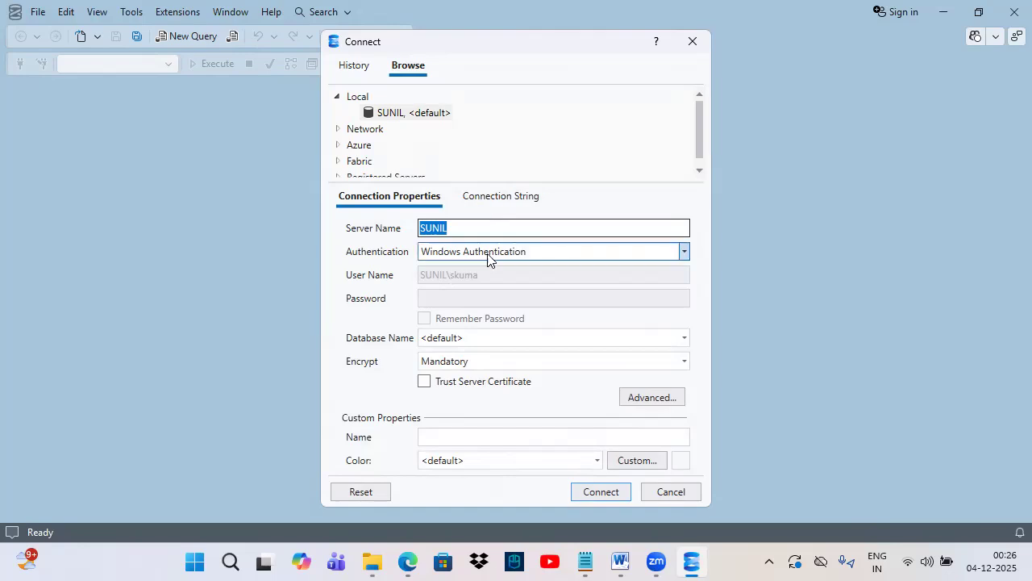
mouse_move(421, 237)
left_mouse_down()
mouse_move(473, 236)
mouse_move(442, 252)
mouse_move(685, 264)
left_mouse_up()
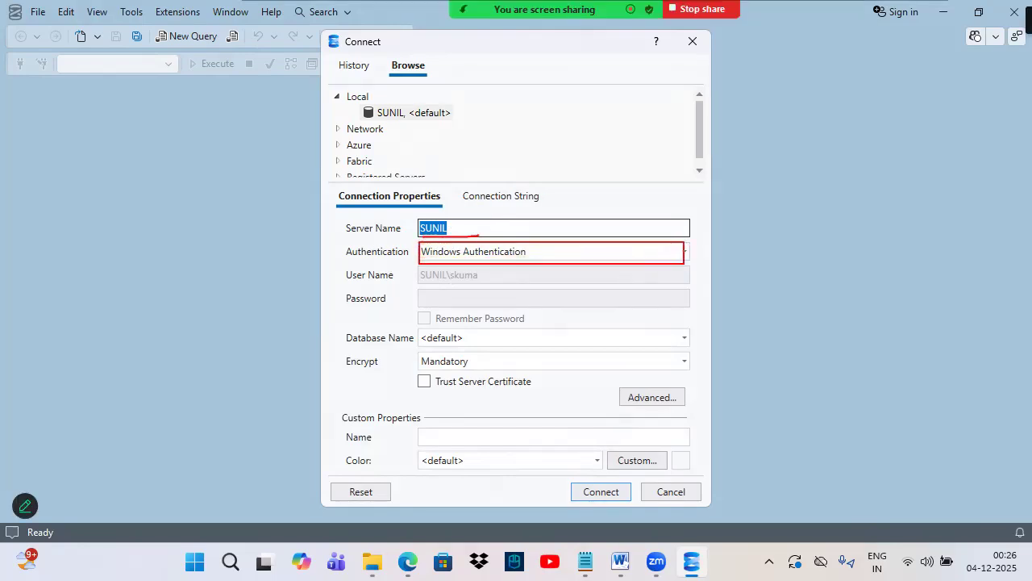
left_click_drag(430, 386, 456, 345)
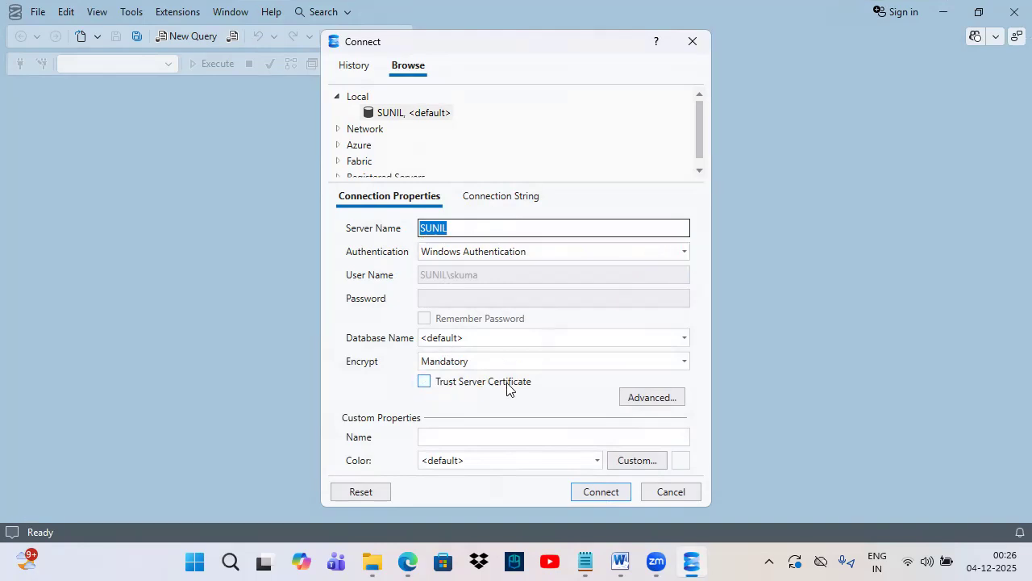
- Trust the server certificate and connect to the local default instance with Windows Authentication
left_click(425, 383)
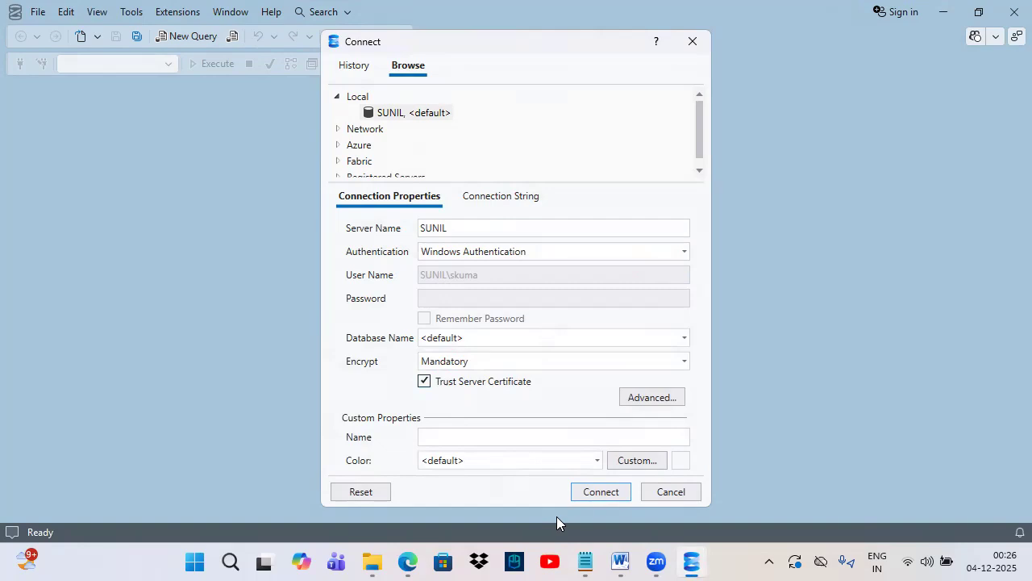
left_click(591, 492)
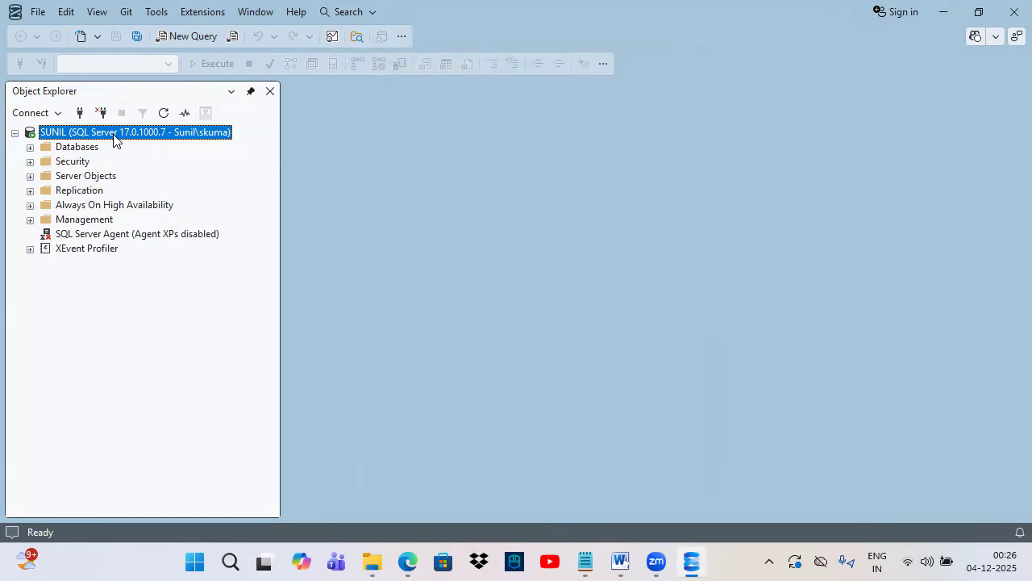
- Switch to the notes in Notepad and highlight all three how-to questions
left_click(585, 562)
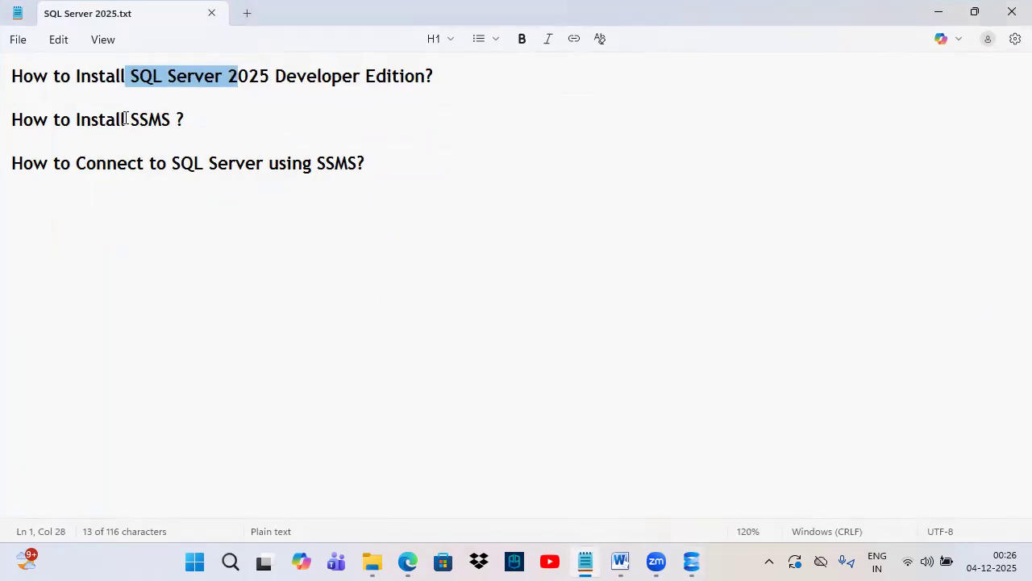
left_click_drag(15, 76, 371, 172)
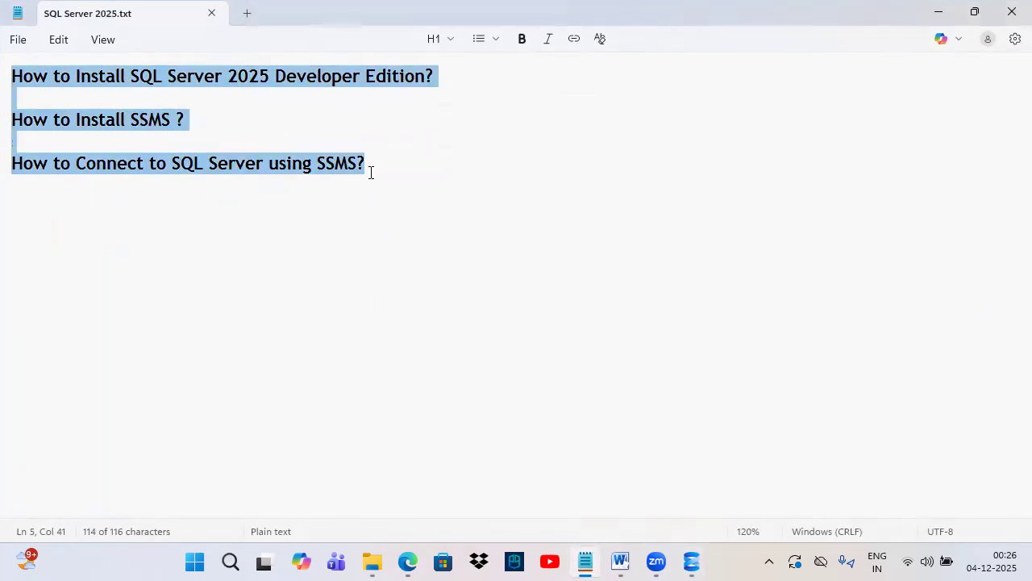
- Switch back to SSMS and open a new query window on the connected server
left_click(692, 562)
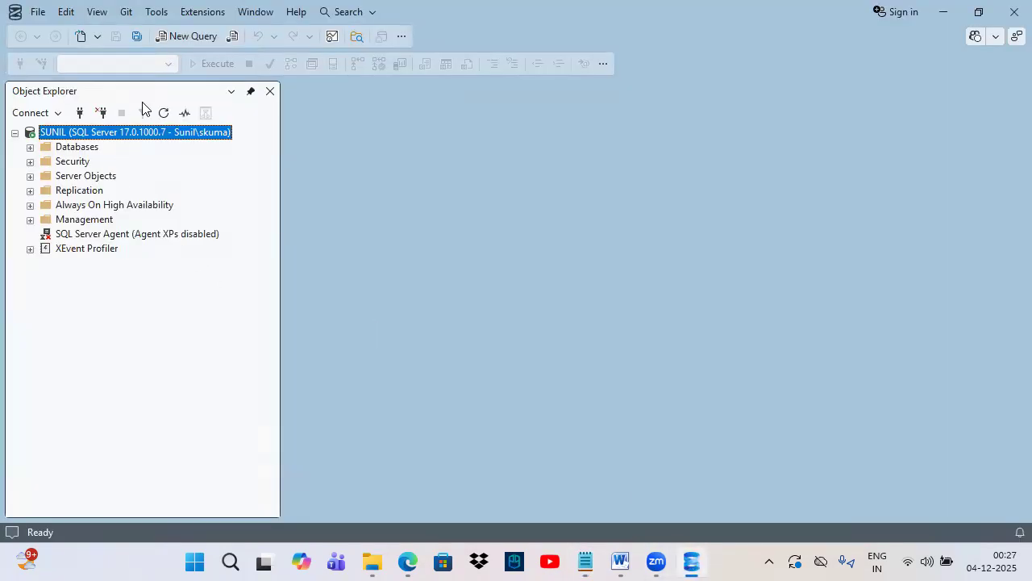
left_click(190, 37)
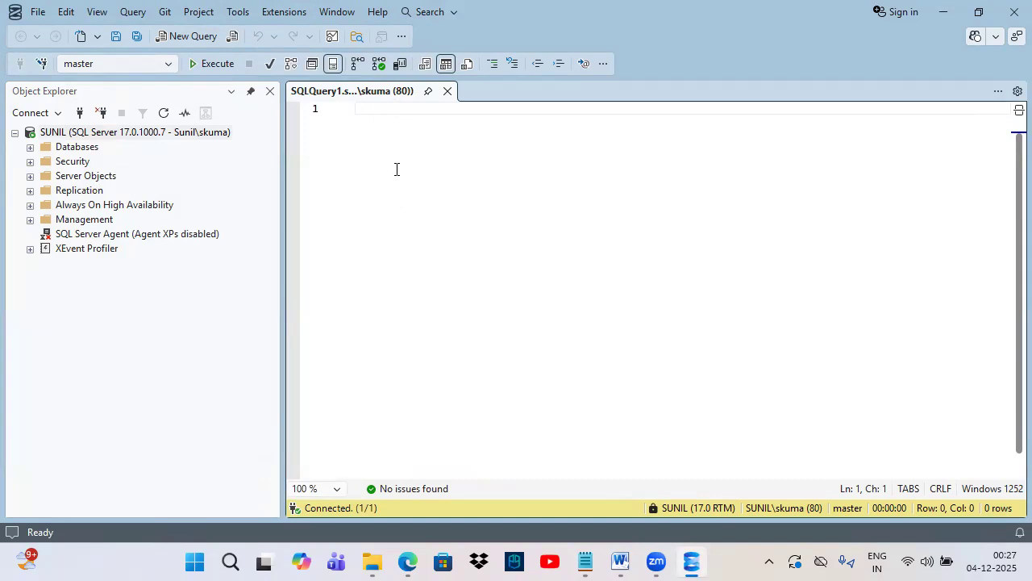
- Switch to the Notepad notes, underline the key terms of the three questions in red, and tick the last question
left_click(585, 563)
left_click_drag(131, 84, 240, 74)
left_click_drag(85, 132, 170, 133)
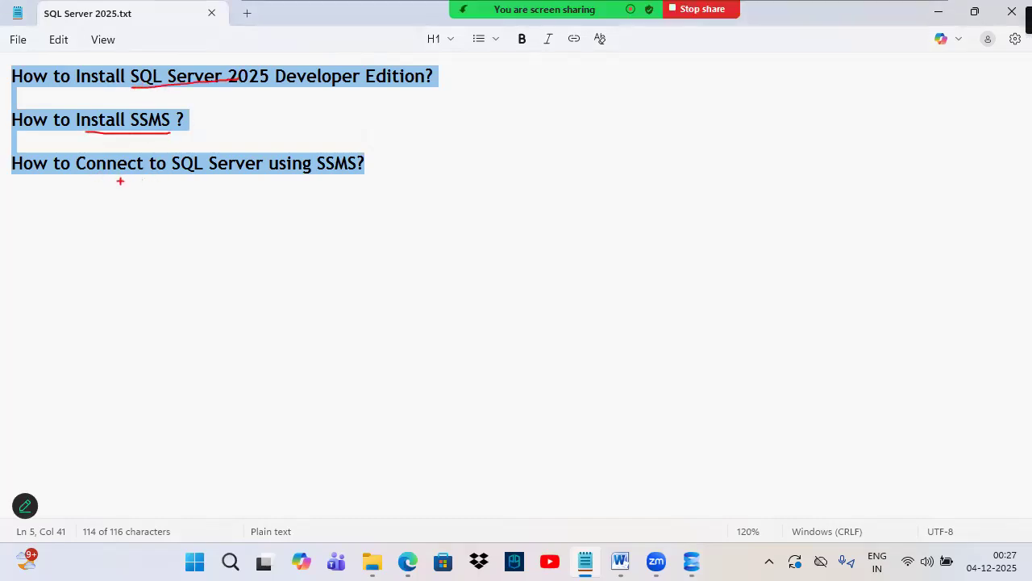
left_click_drag(105, 177, 246, 175)
mouse_move(318, 176)
left_mouse_down()
mouse_move(372, 175)
mouse_move(470, 141)
left_mouse_up()
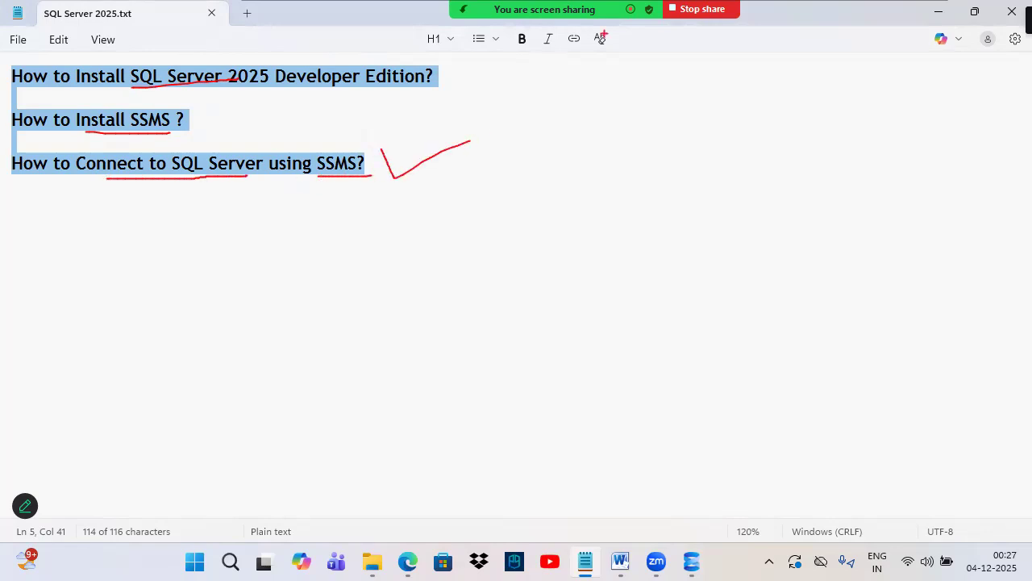